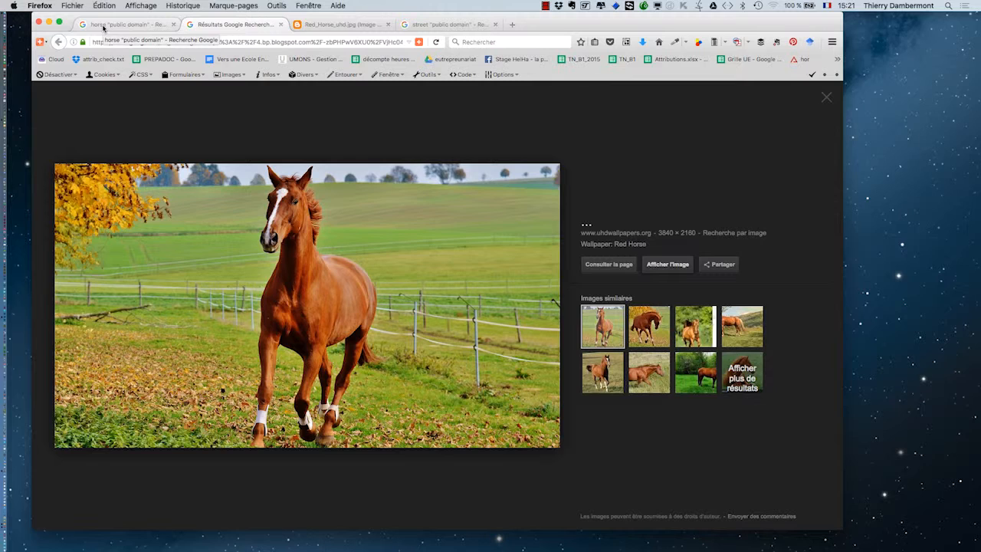
- Review the Google image results and the search query horse "public domain"
click(103, 25)
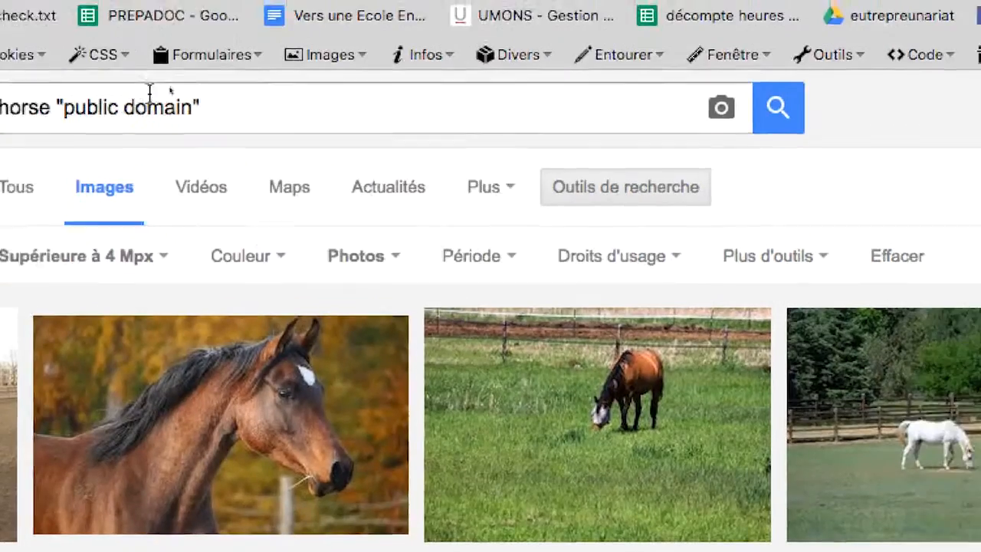
click(184, 94)
drag(167, 98, 115, 92)
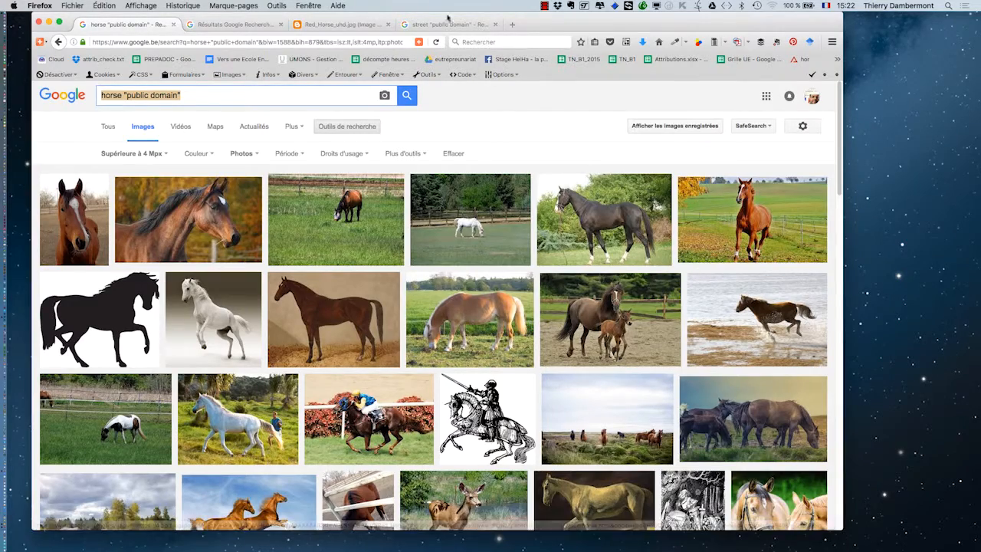
- Save the full-size image Red_Horse_uhd.jpg in the Photoshop intro 2 folder
click(245, 28)
click(321, 25)
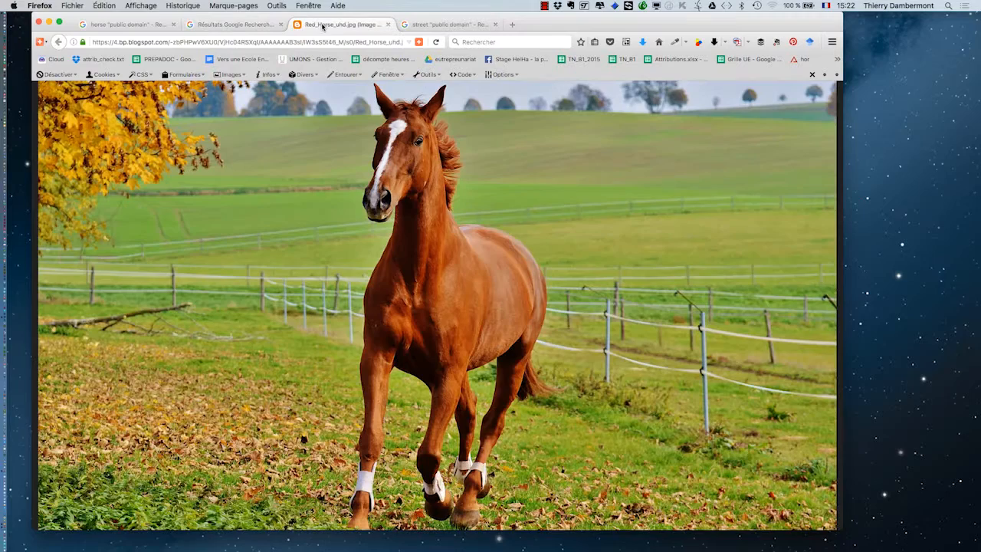
right_click(469, 217)
click(498, 244)
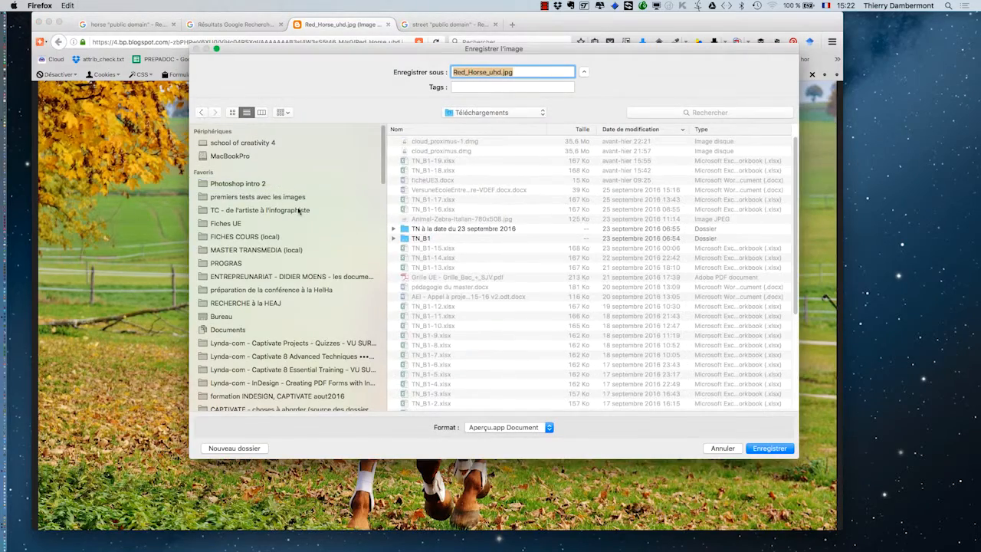
click(255, 185)
click(769, 449)
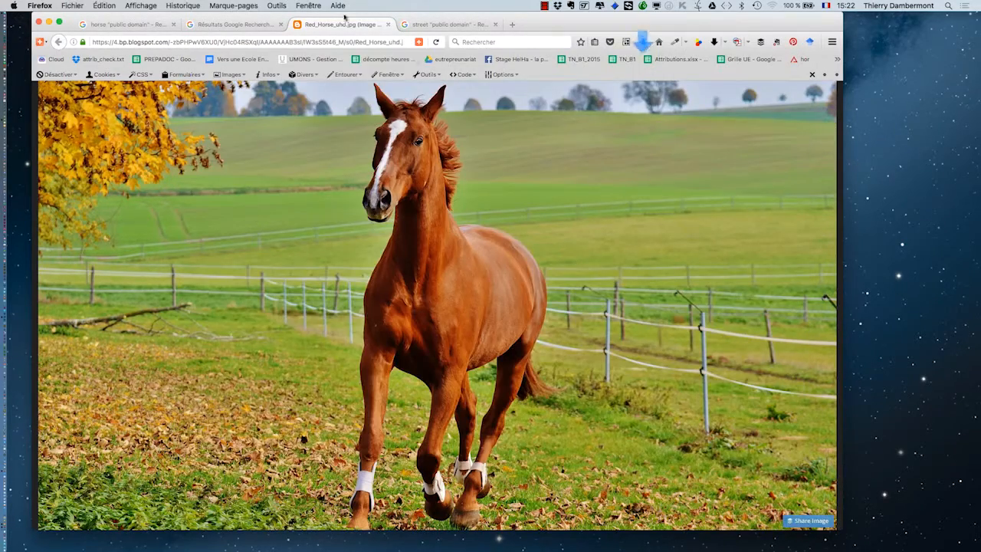
- Revisit the horse results and image, and review the image search for street "public domain"
click(122, 25)
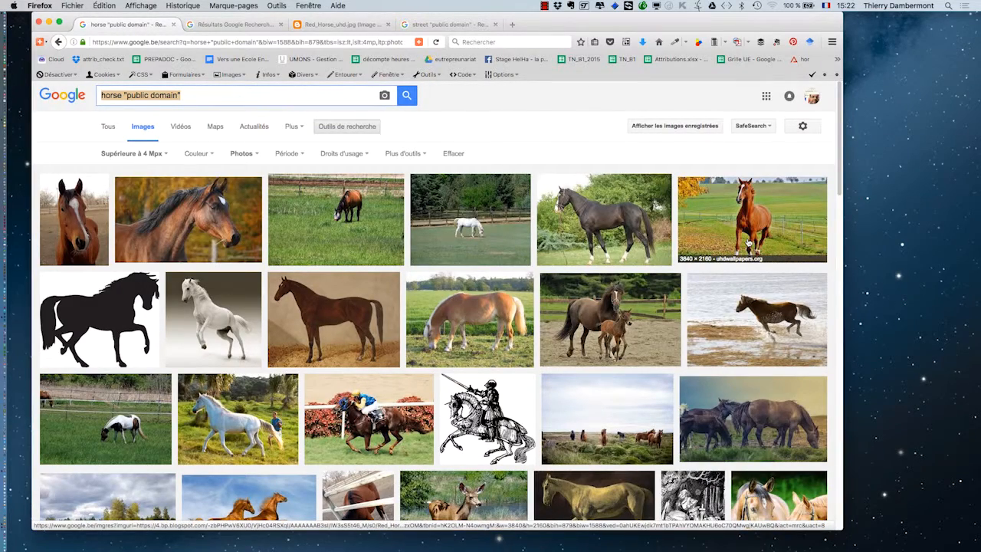
click(357, 25)
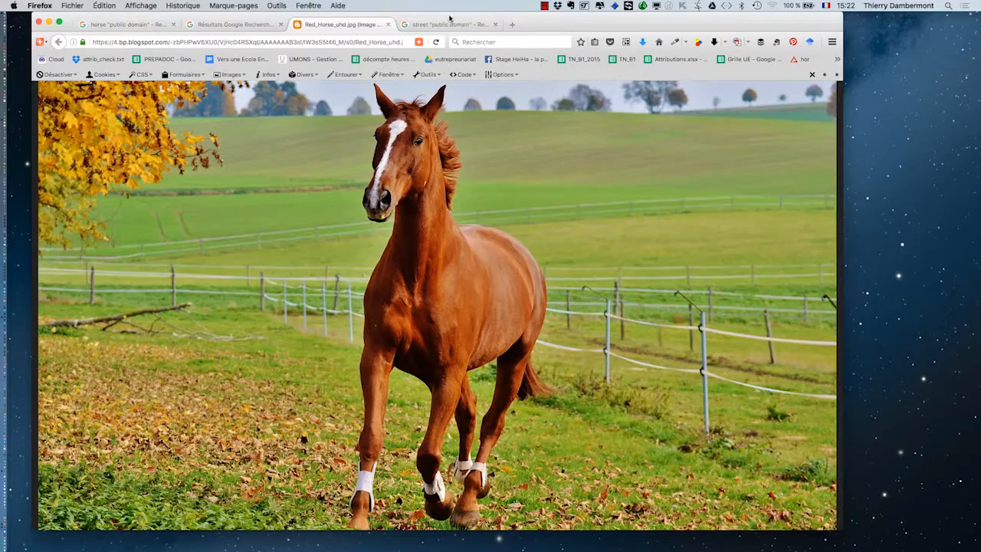
click(447, 25)
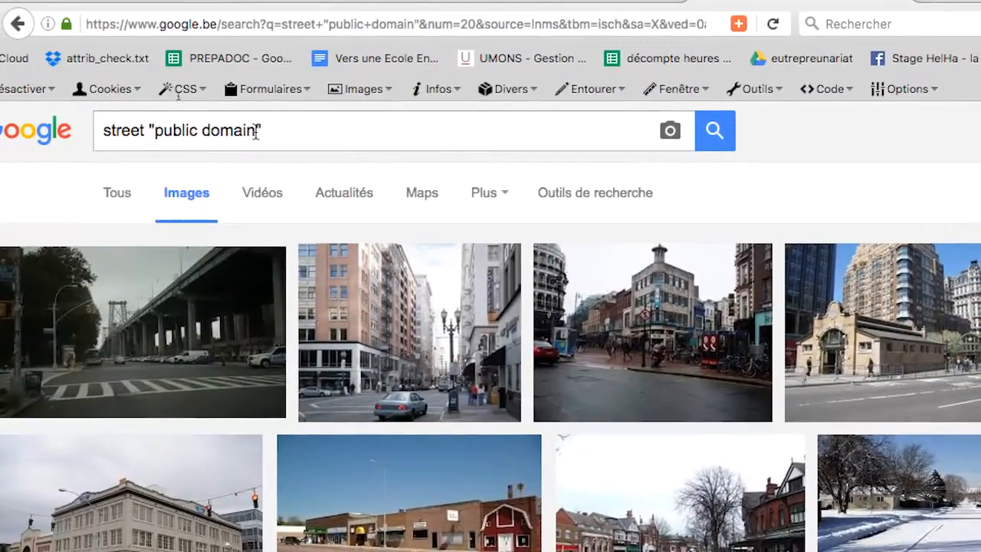
drag(259, 131, 104, 131)
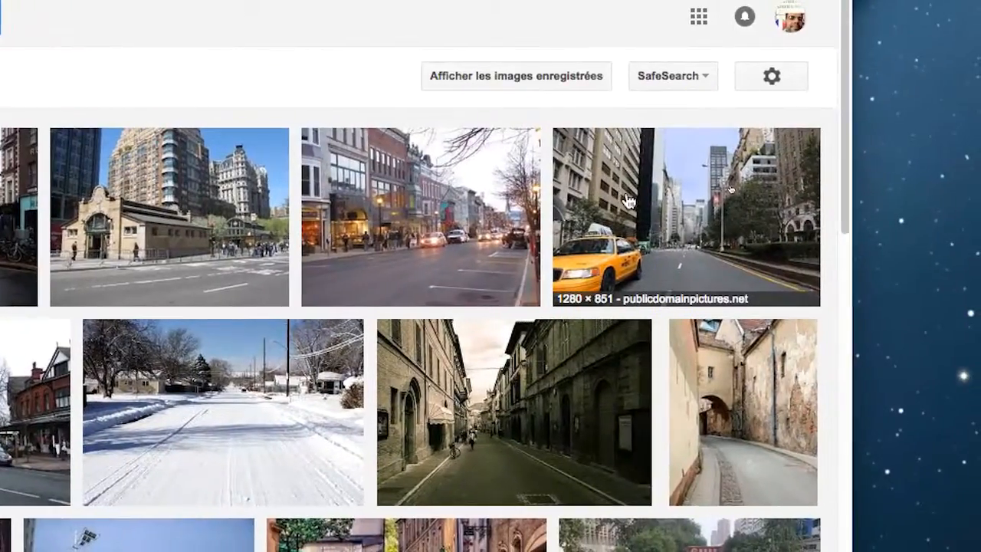
- Display the New York taxi street picture from publicdomainpictures.net at full size and save it in the Photoshop intro 2 folder
super+click(629, 202)
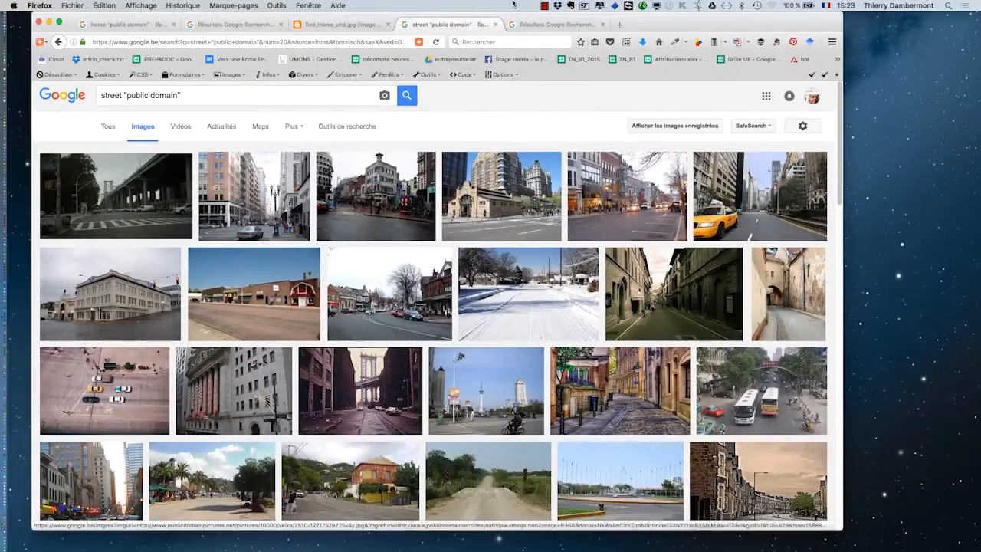
click(540, 27)
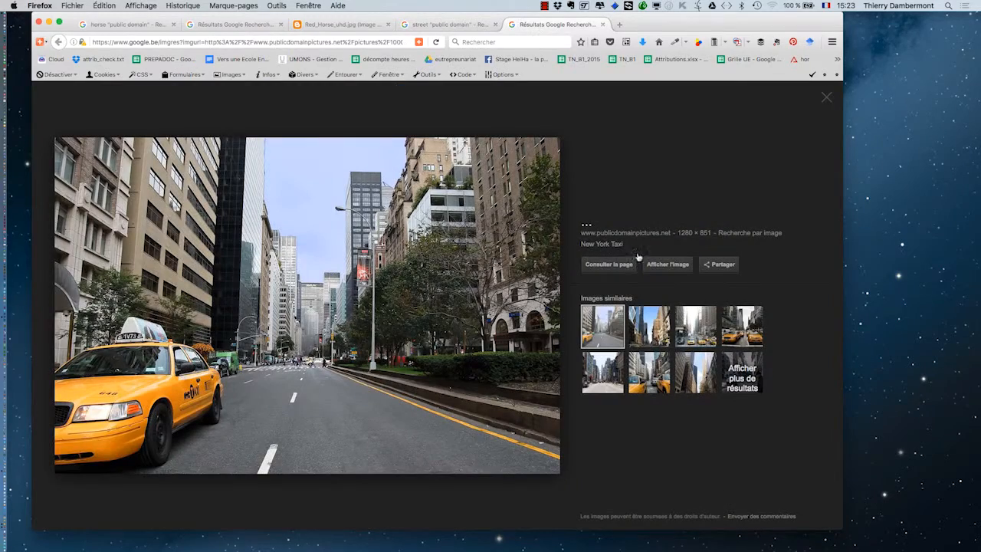
click(664, 264)
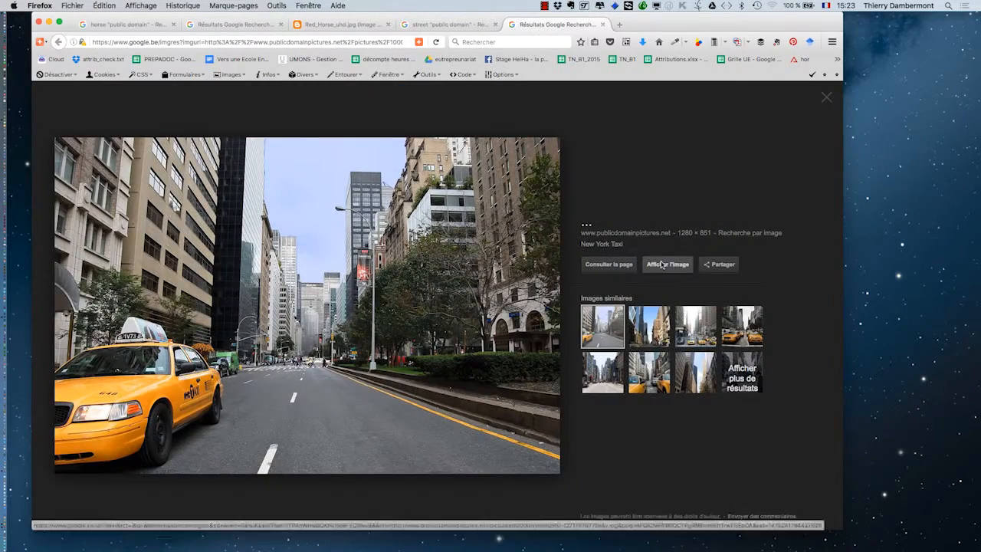
right_click(386, 300)
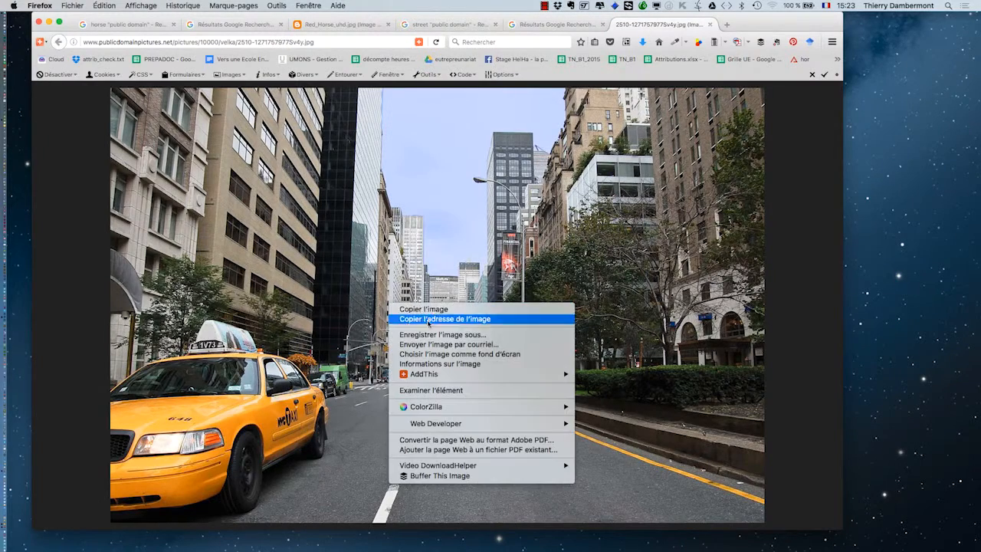
click(440, 334)
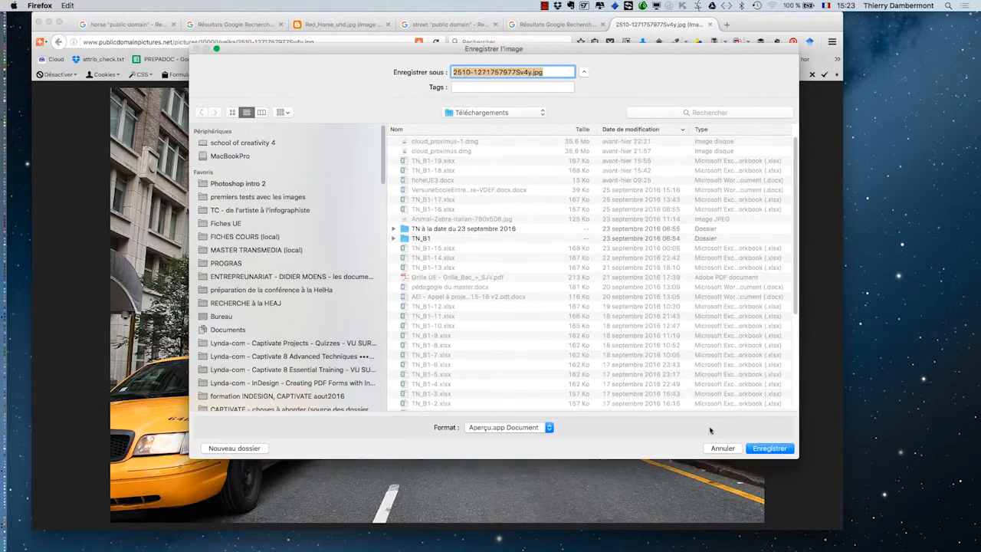
click(292, 185)
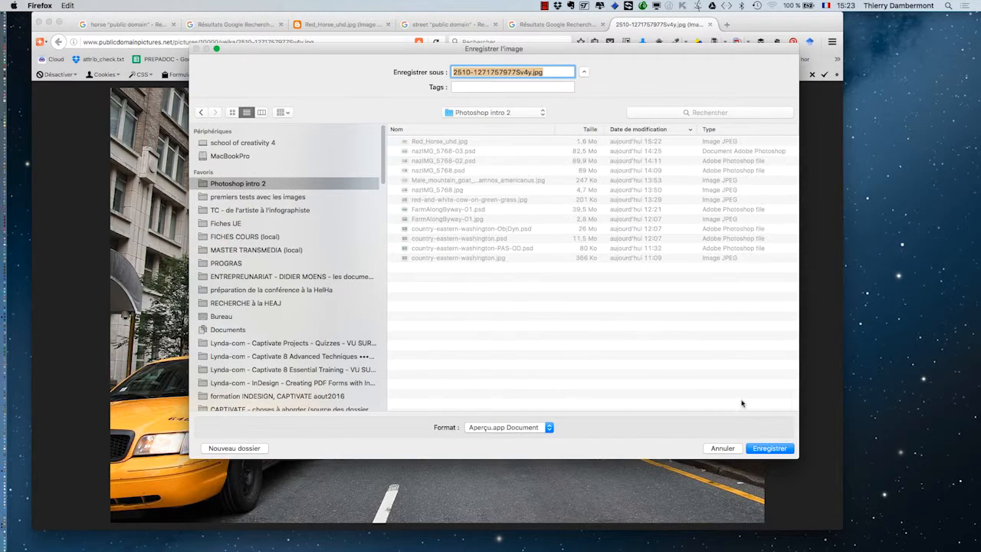
click(770, 449)
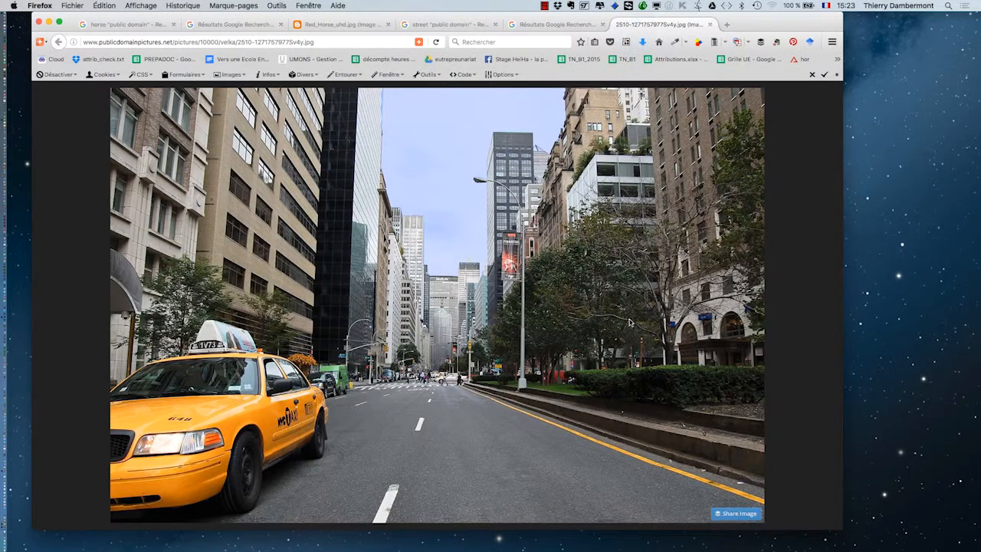
- Minimize the browser, switch to Photoshop and open the saved street and horse images, checking each document
click(50, 22)
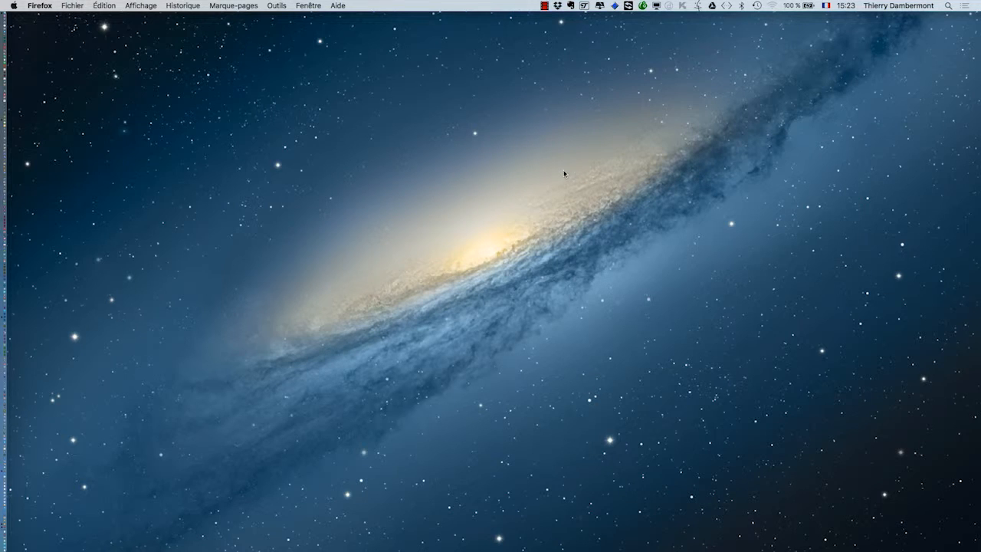
key(super+Tab)
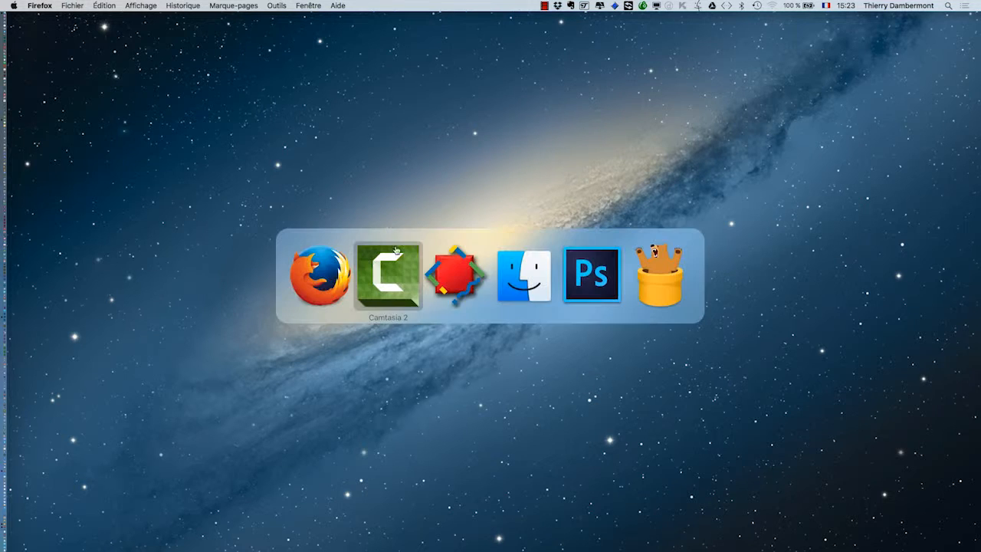
click(578, 289)
click(98, 5)
click(109, 28)
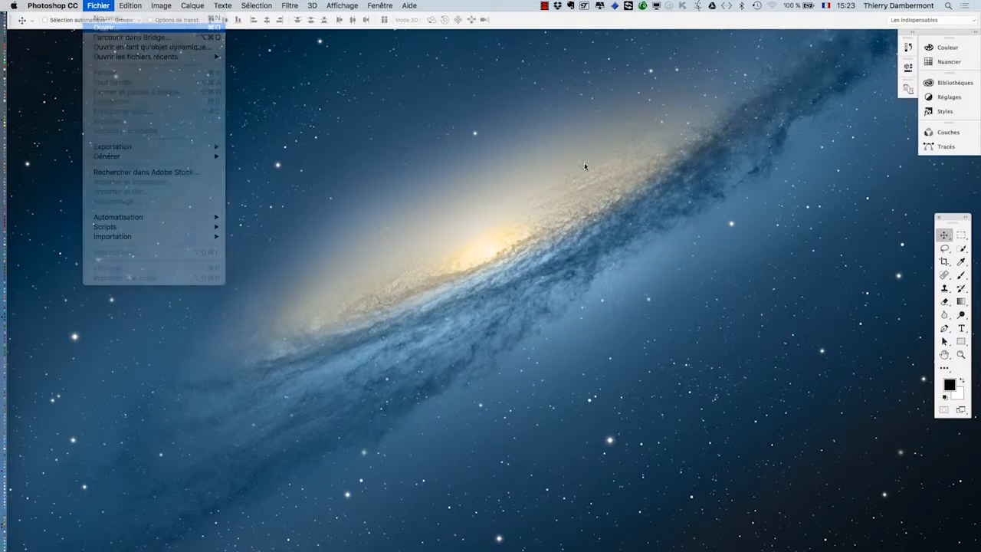
drag(386, 233, 386, 240)
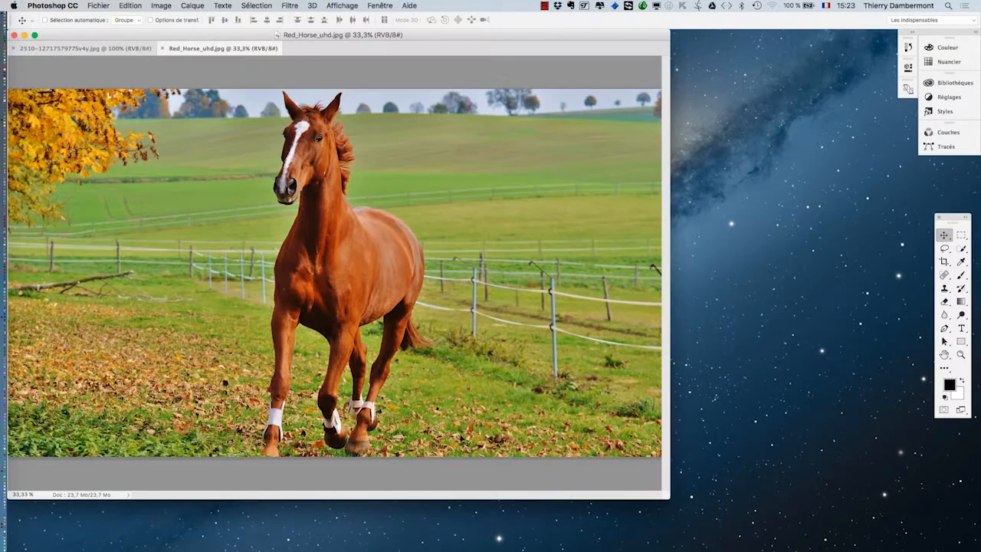
click(107, 48)
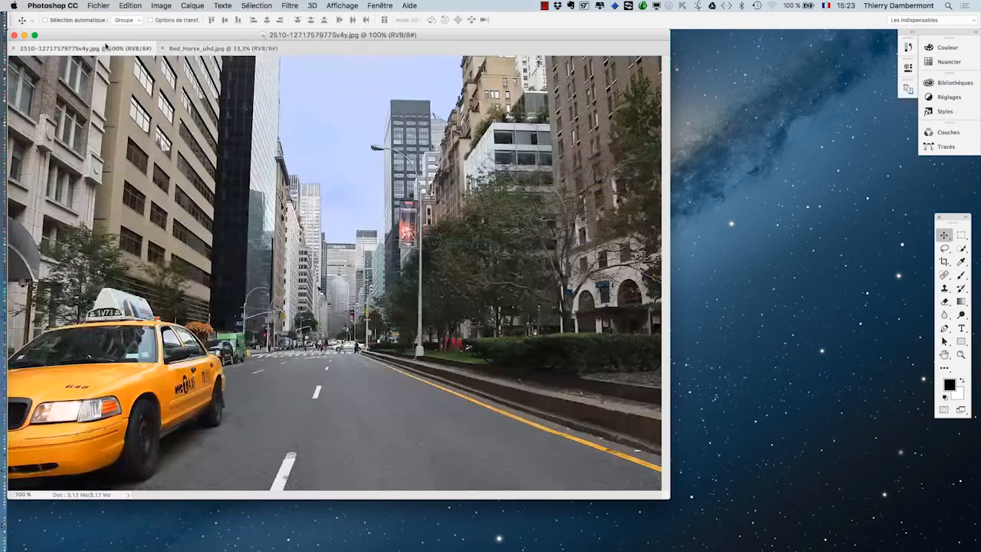
click(192, 49)
- Reset the Les indispensables workspace and make the toolbox a floating two-column palette
click(913, 21)
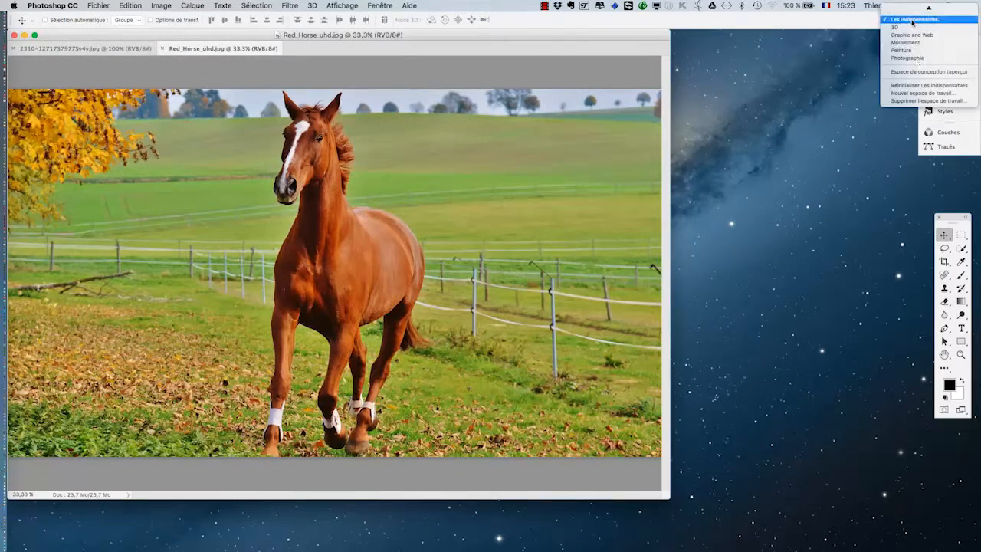
click(926, 85)
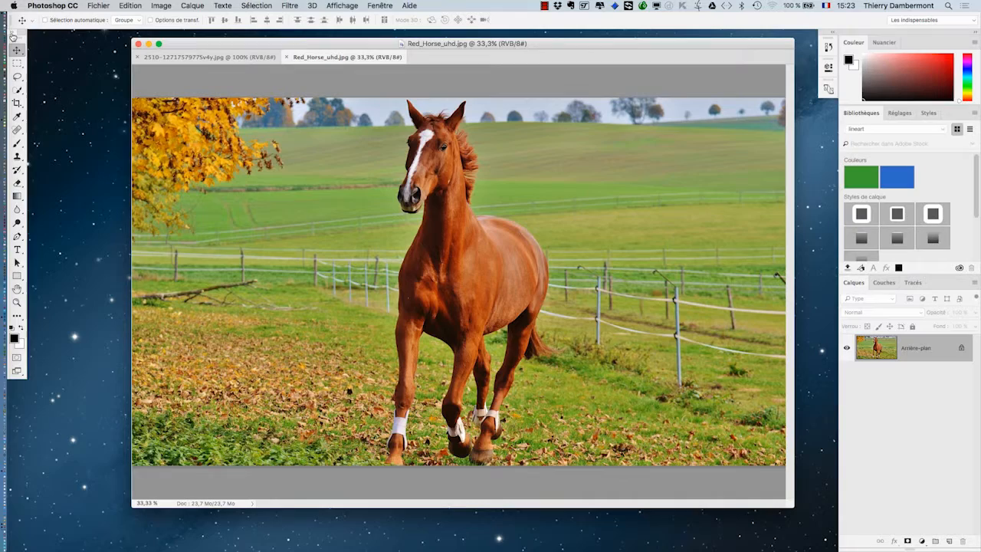
click(13, 36)
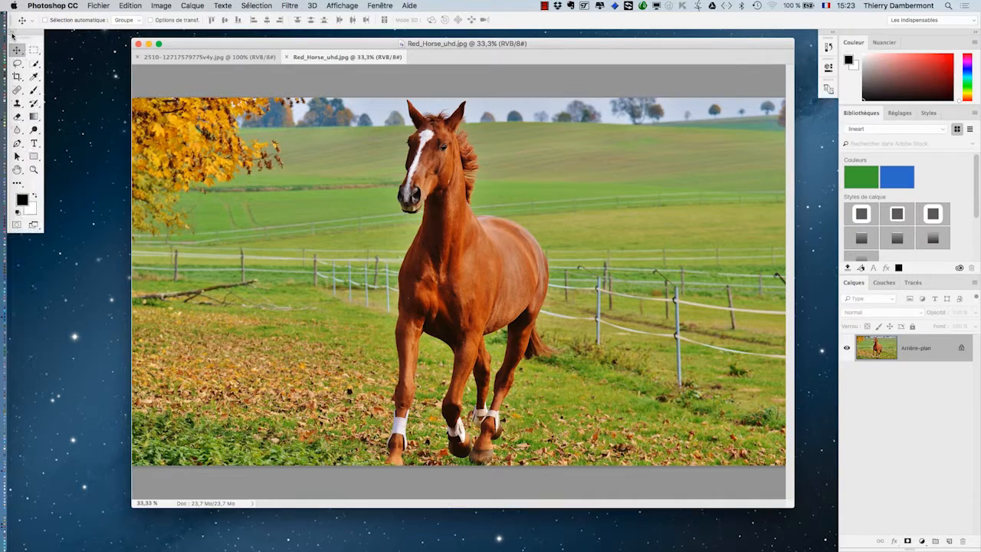
drag(34, 34, 52, 52)
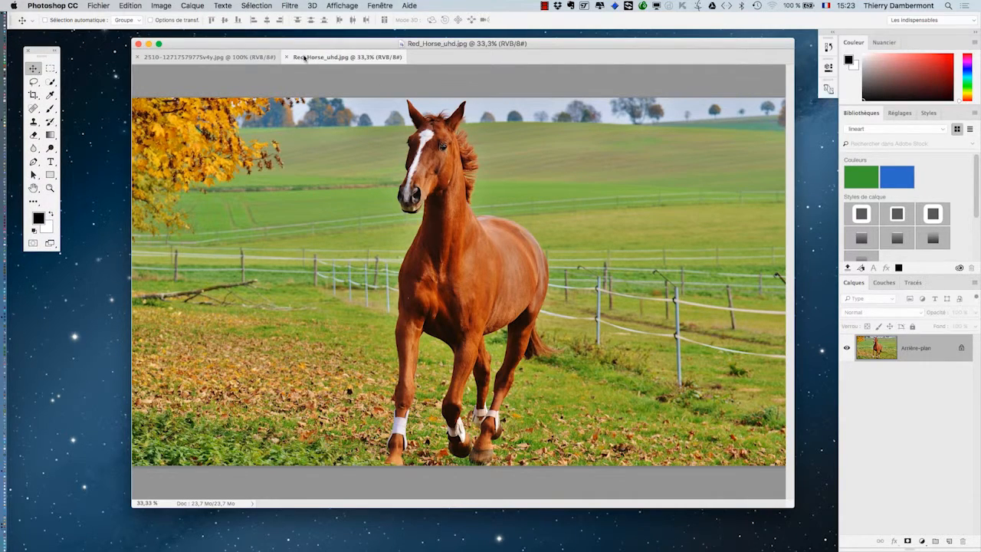
- Detach the horse image into its own floating window and shrink the street image's window
drag(305, 59, 481, 188)
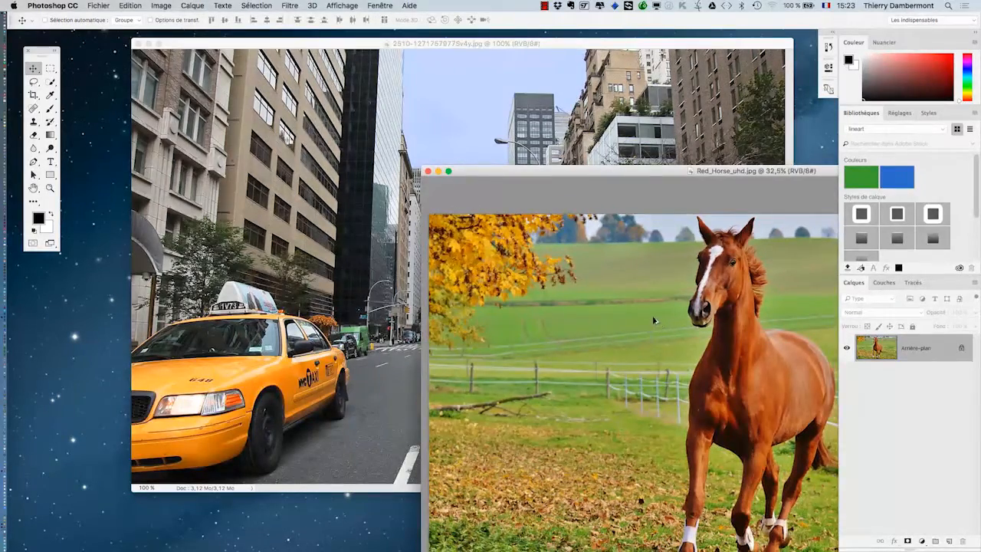
scroll(654, 321, down, 4)
click(558, 77)
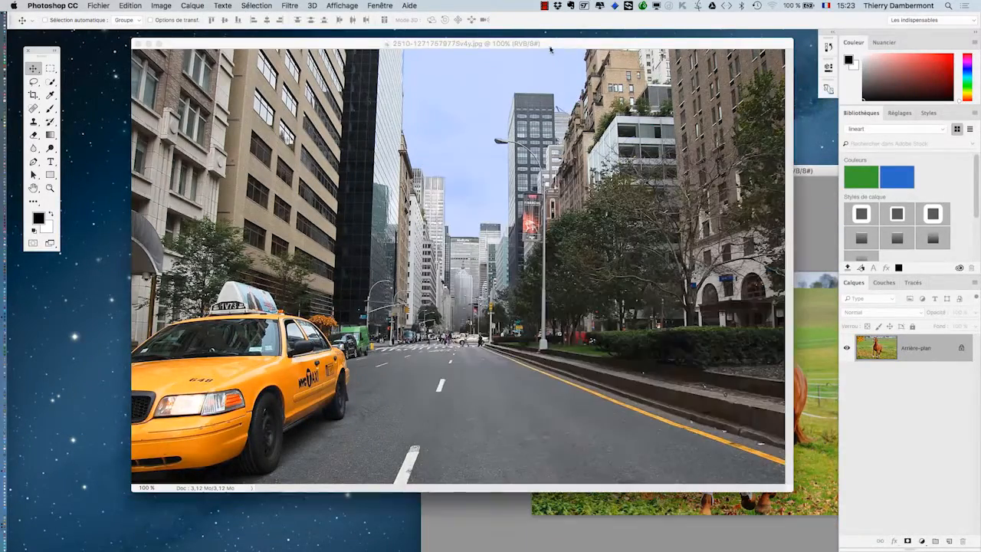
scroll(558, 77, down, 3)
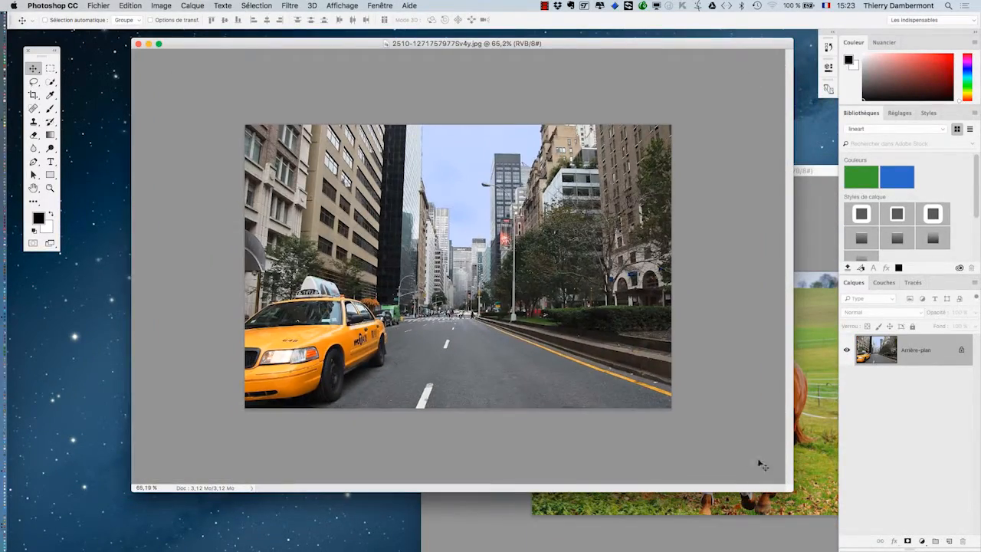
drag(790, 491, 519, 394)
scroll(373, 263, down, 5)
scroll(373, 263, up, 5)
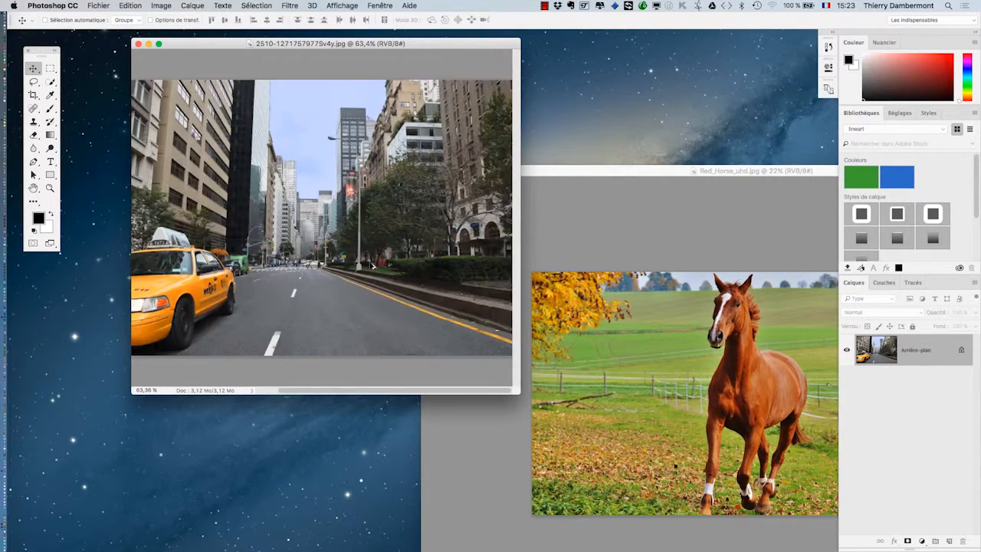
scroll(373, 263, down, 2)
- Shrink the horse image's window and place it beside the street window, with both pictures in sight
drag(615, 171, 303, 94)
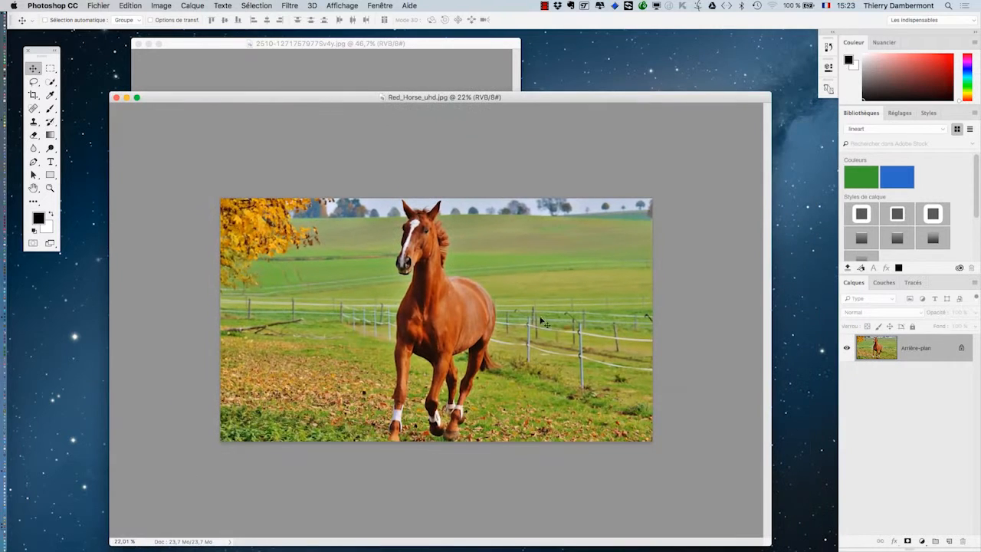
scroll(540, 324, down, 2)
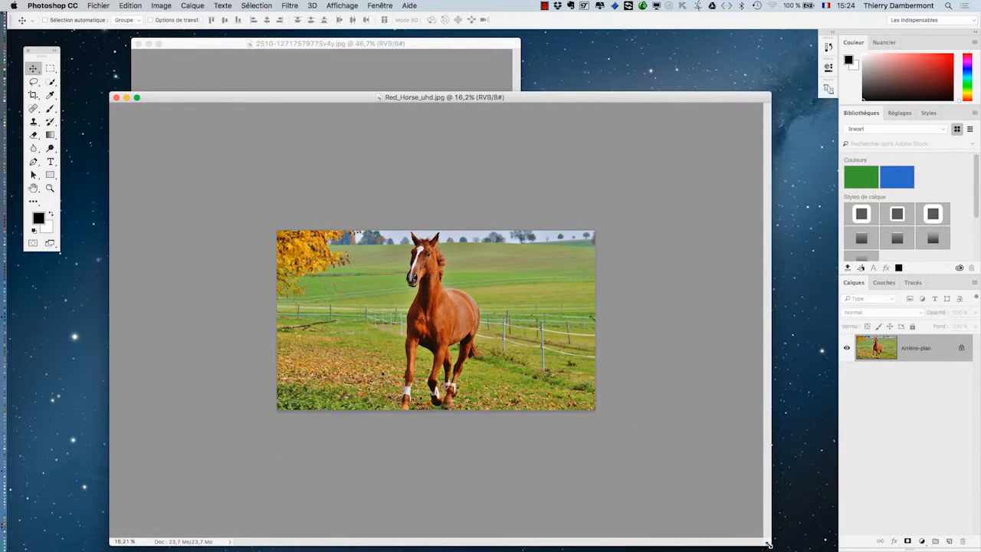
drag(768, 544, 554, 410)
drag(254, 98, 311, 111)
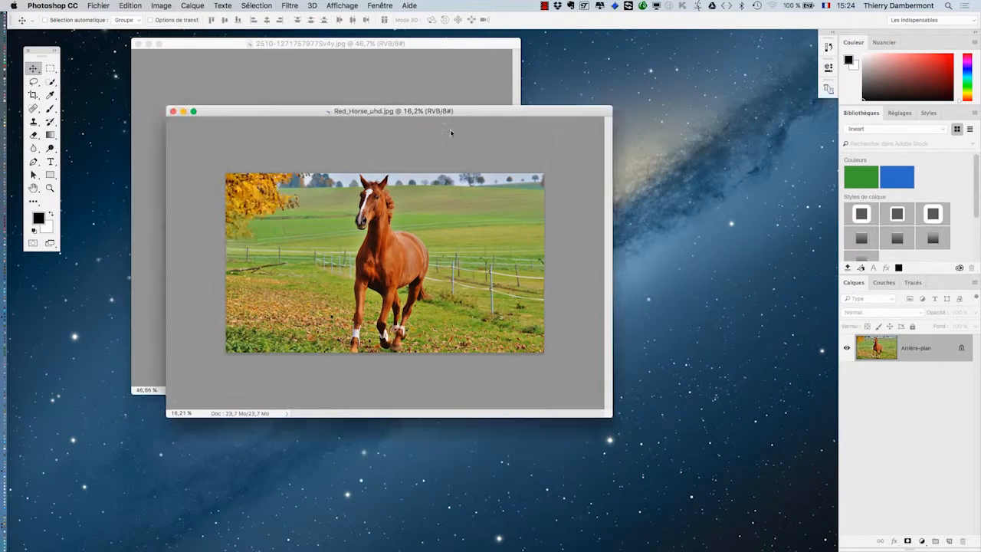
drag(450, 111, 667, 148)
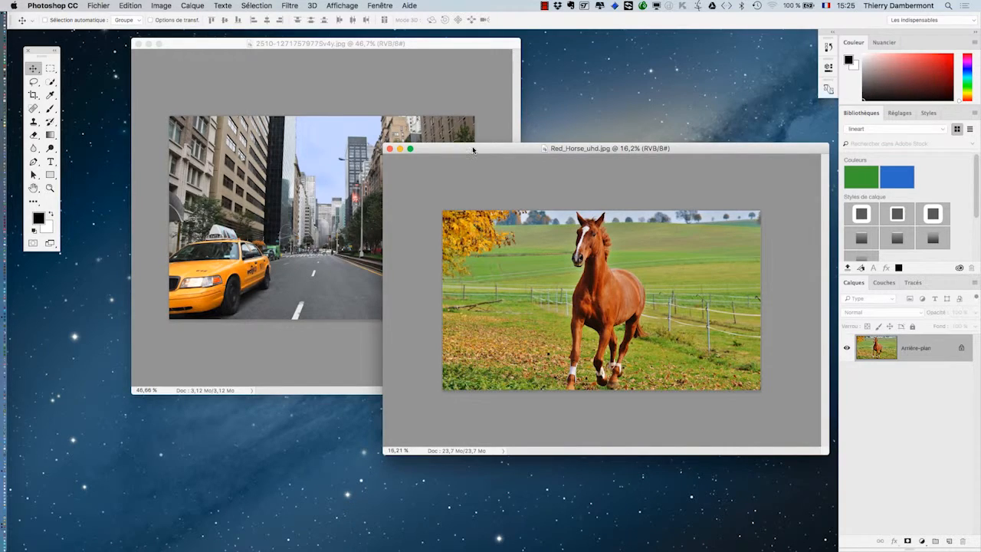
drag(473, 150, 505, 159)
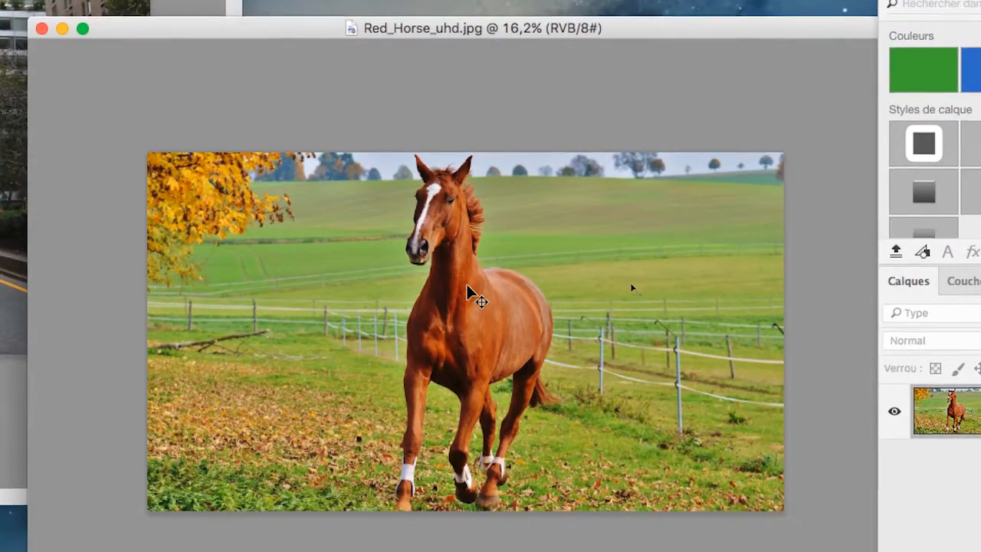
- Copy the whole horse picture into the street document with the Move tool
drag(467, 286, 265, 250)
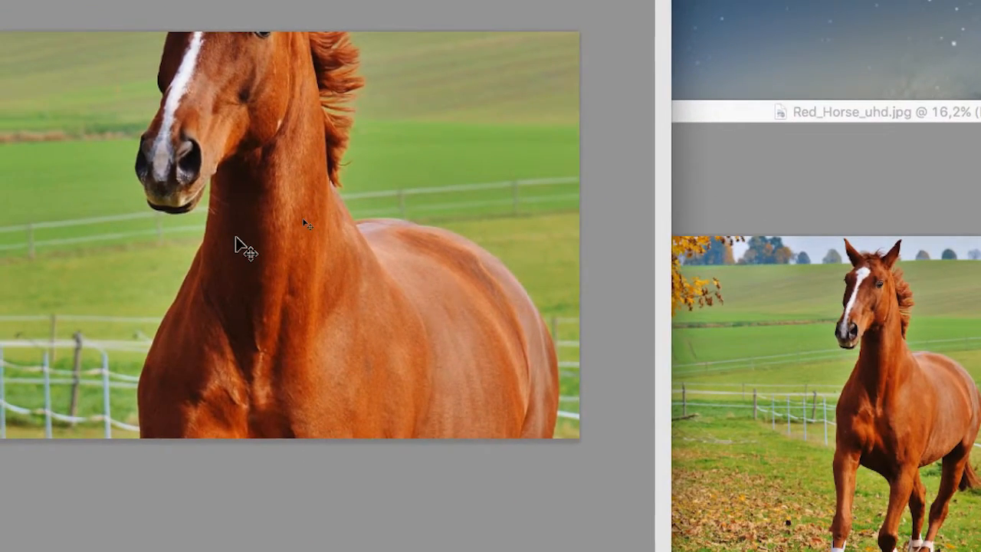
- Show the street document in full-screen mode with the menu bar and shift the canvas toward the toolbox
key(f)
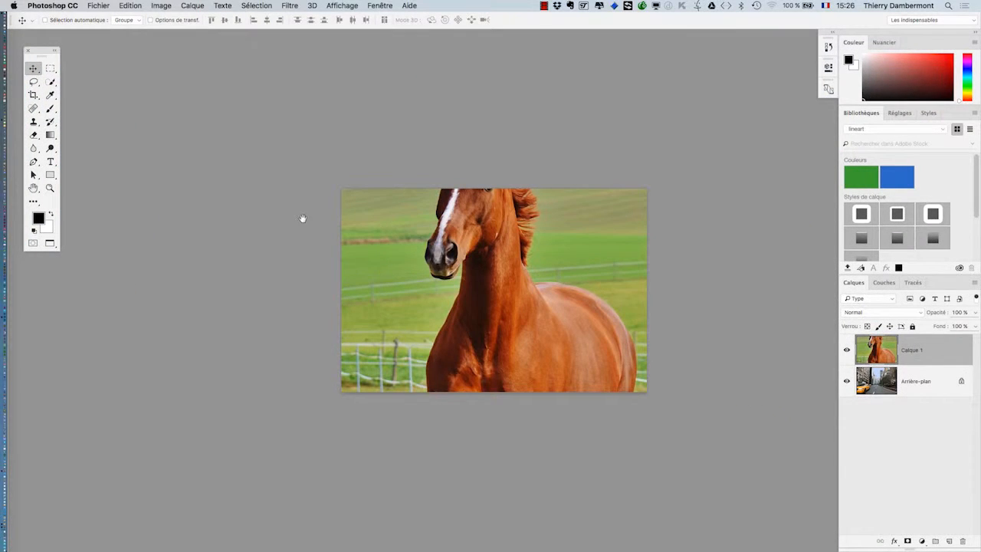
drag(430, 263, 243, 214)
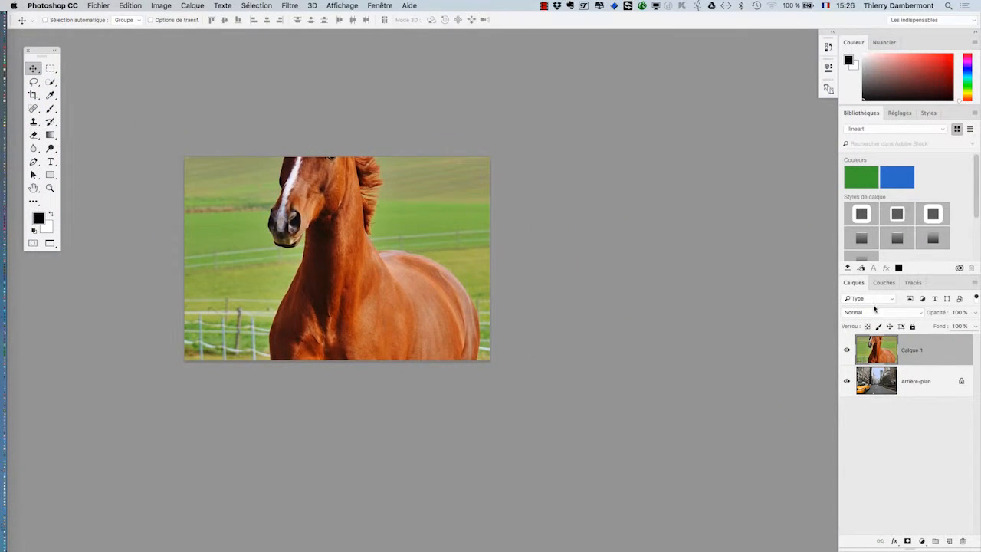
- Detach the Calques palette beside the picture, collapse the remaining docked palettes, and enlarge Calques until both layers are in sight
drag(861, 286, 639, 176)
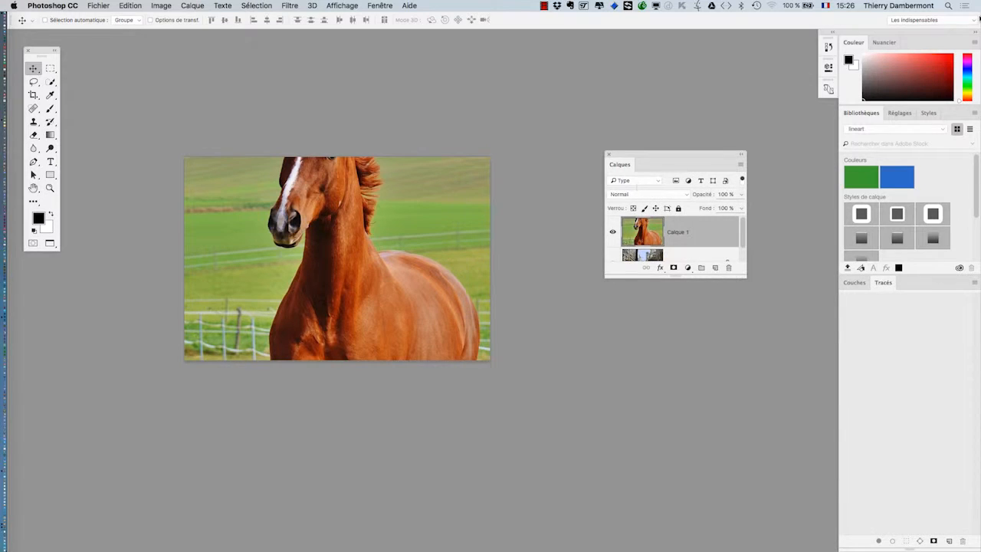
click(974, 37)
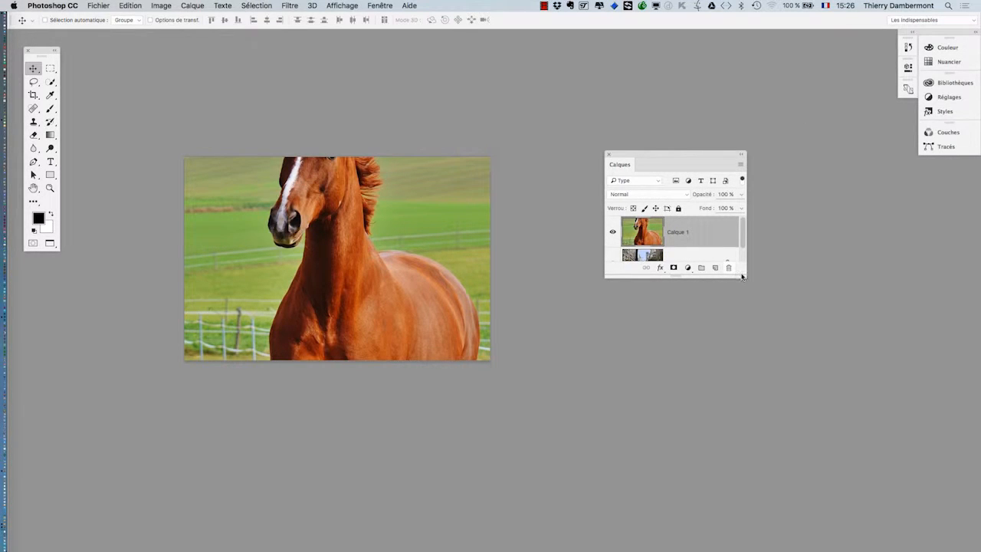
drag(742, 279, 739, 366)
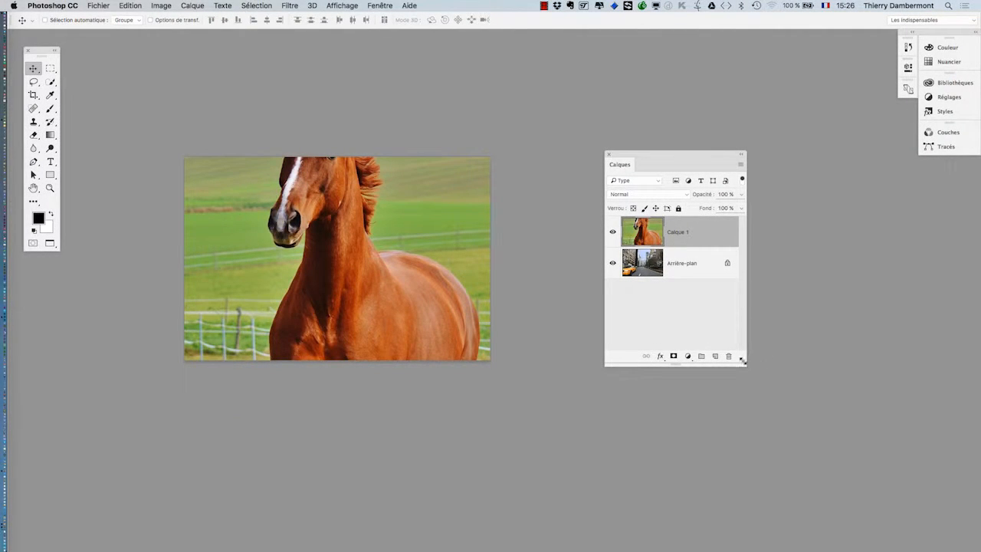
drag(743, 360, 791, 371)
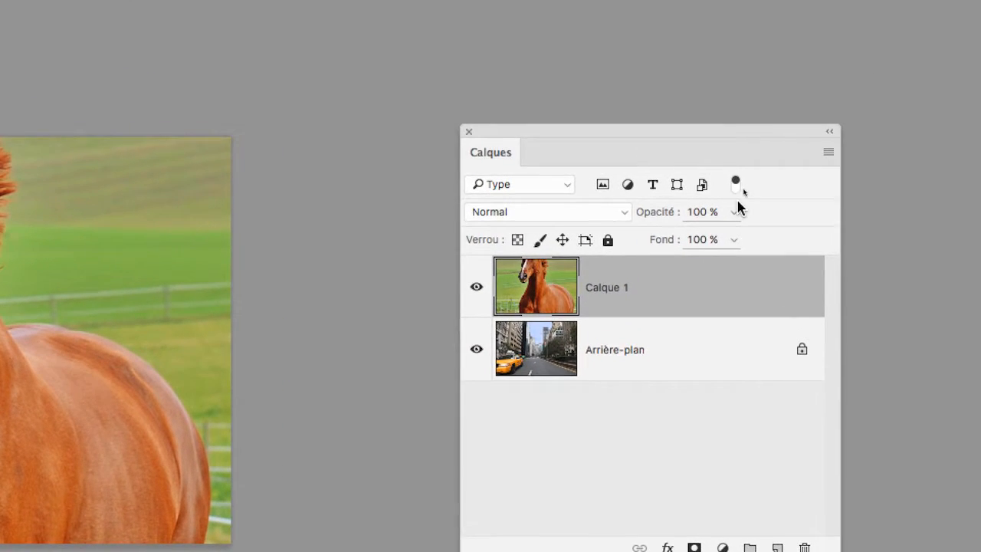
- Lower the opacity of the horse layer Calque 1 to 38 %
click(746, 155)
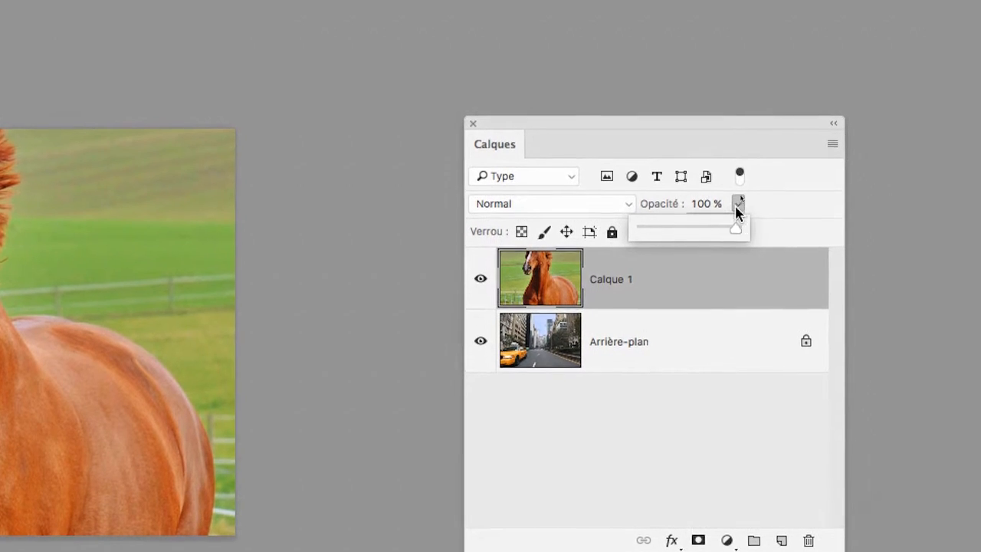
click(738, 206)
click(737, 206)
drag(735, 228, 691, 228)
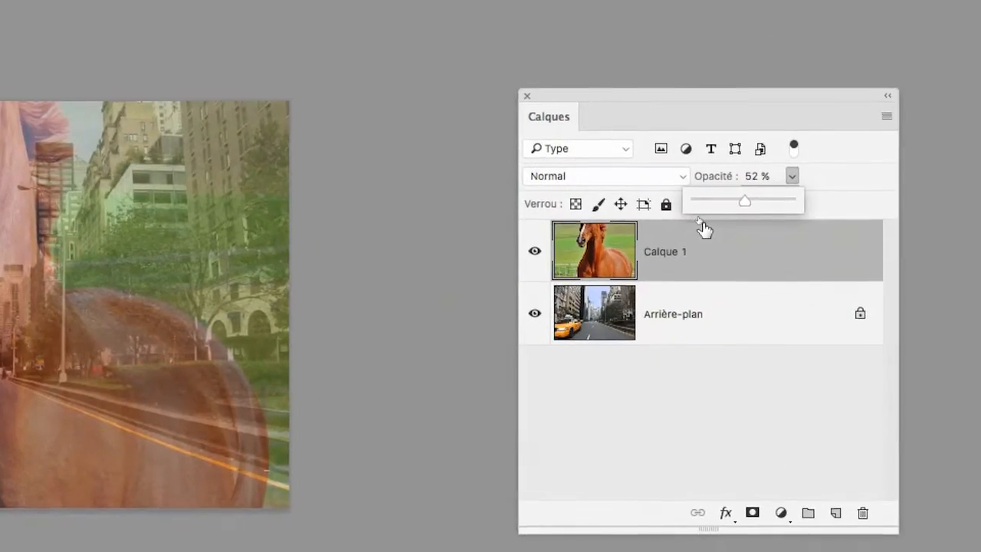
drag(740, 204, 732, 206)
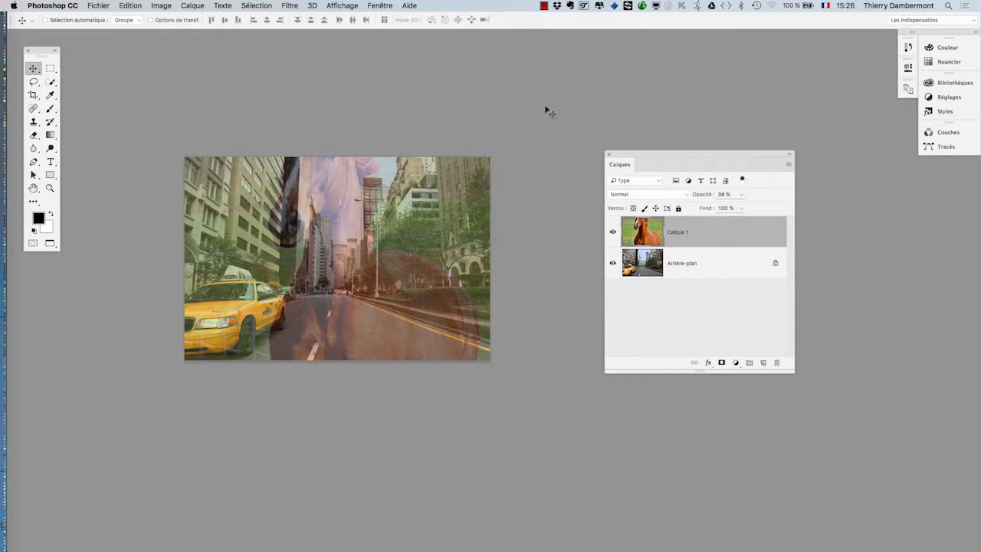
- Scale the horse layer down to about 27 % with Free Transform and place it on the road beside the taxi
click(129, 5)
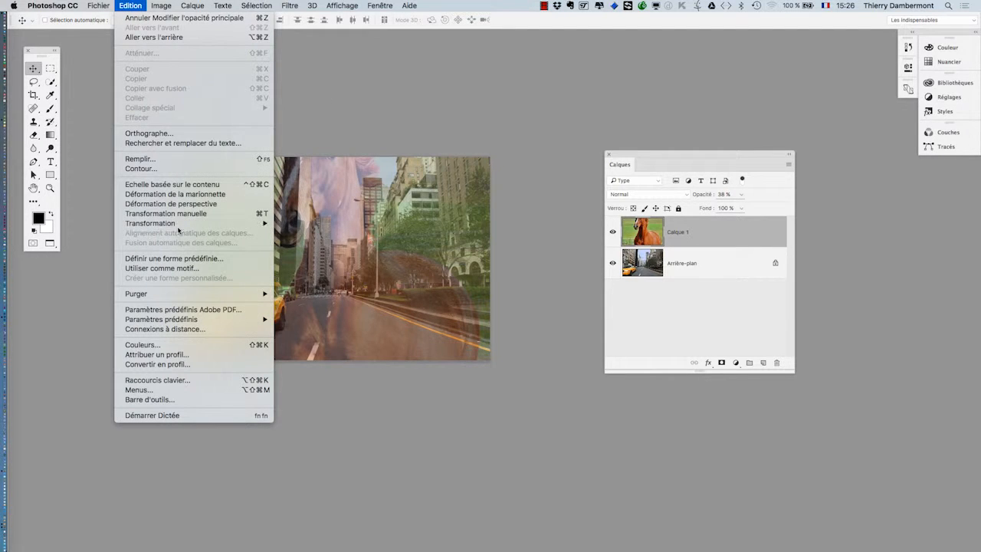
click(181, 216)
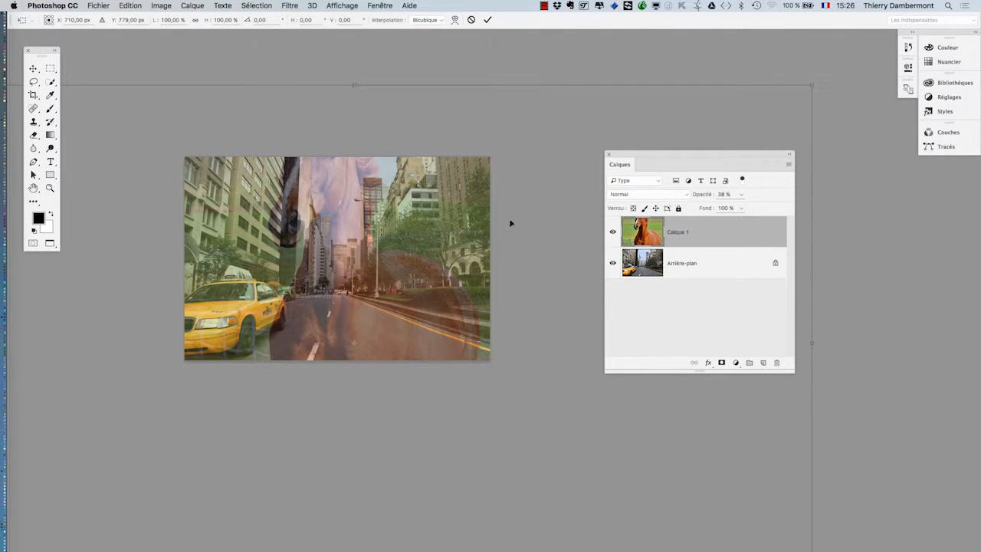
scroll(451, 281, down, 5)
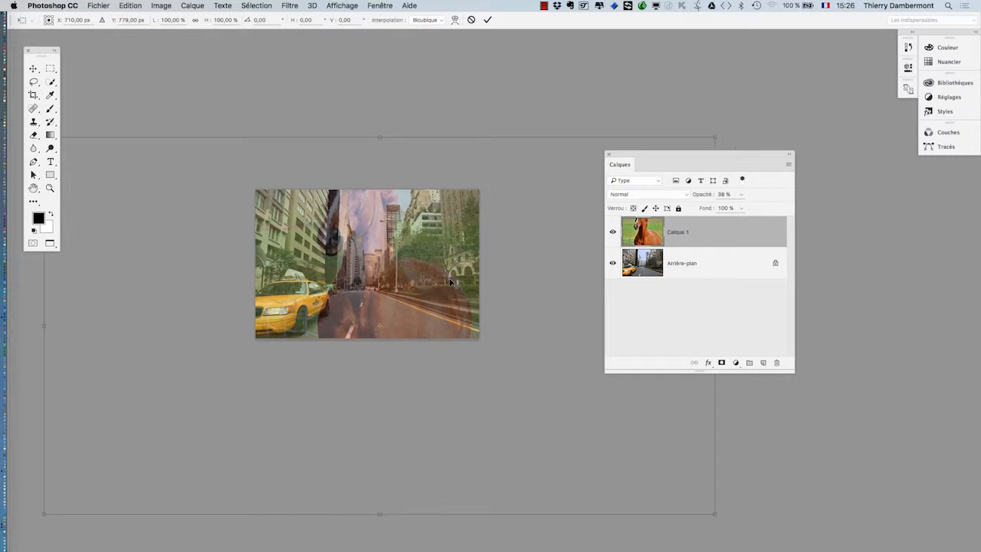
scroll(450, 282, down, 2)
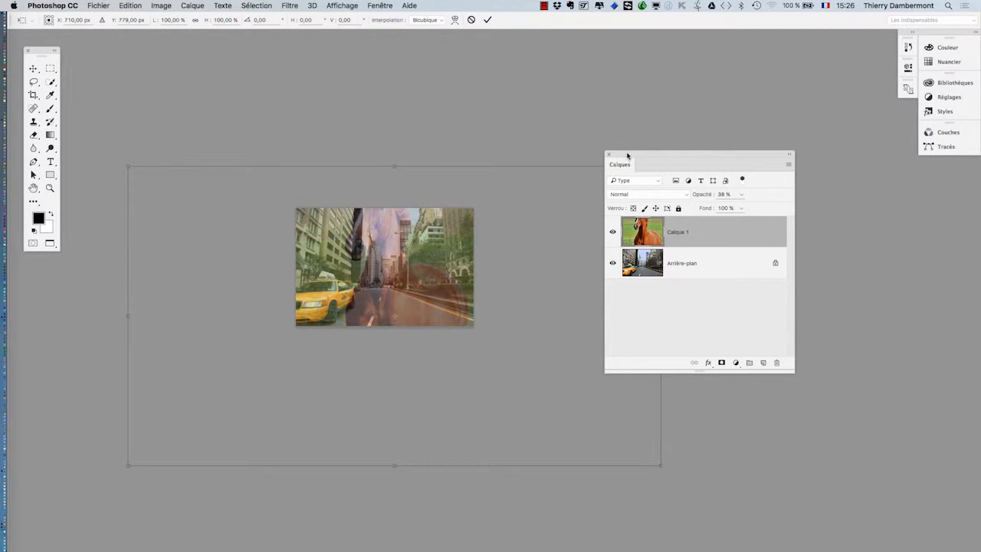
drag(627, 156, 788, 183)
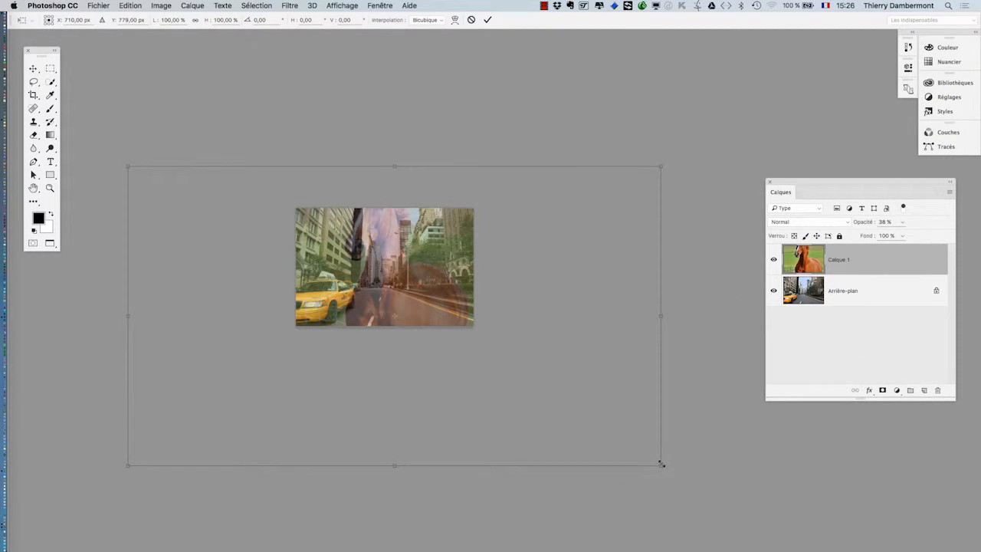
drag(661, 464, 480, 363)
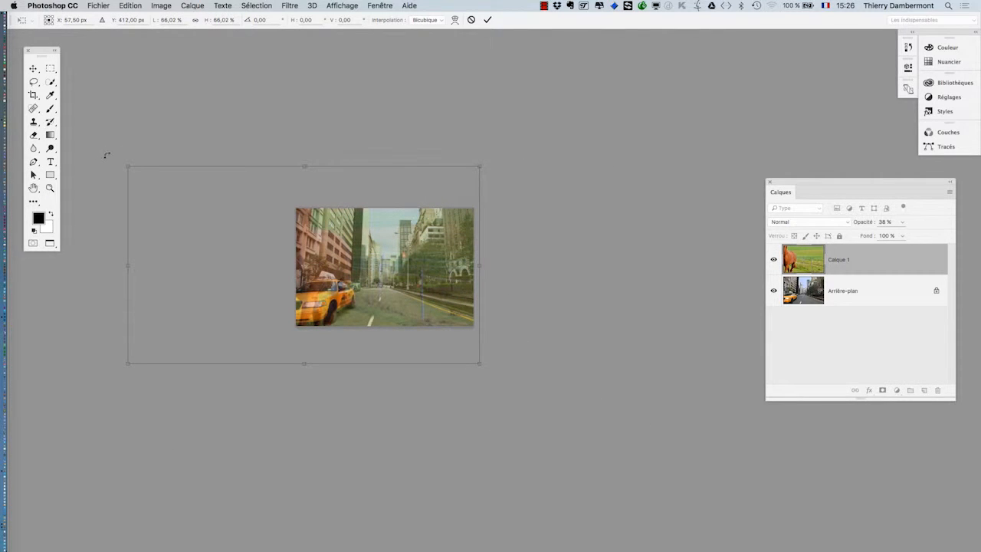
drag(126, 166, 184, 198)
drag(313, 279, 383, 284)
drag(496, 339, 443, 317)
scroll(359, 260, up, 6)
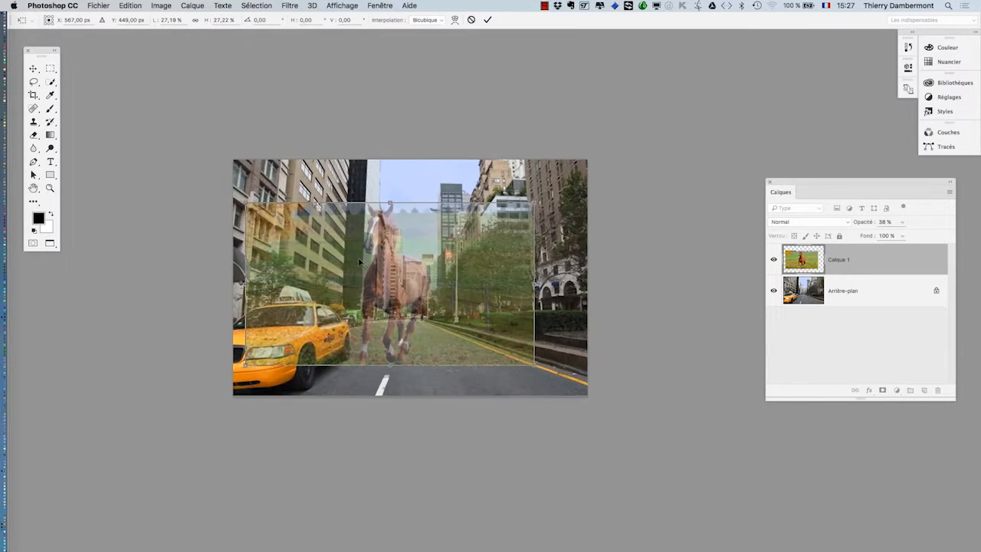
mouse_move(377, 298)
mouse_down()
mouse_move(406, 299)
mouse_move(390, 305)
mouse_up()
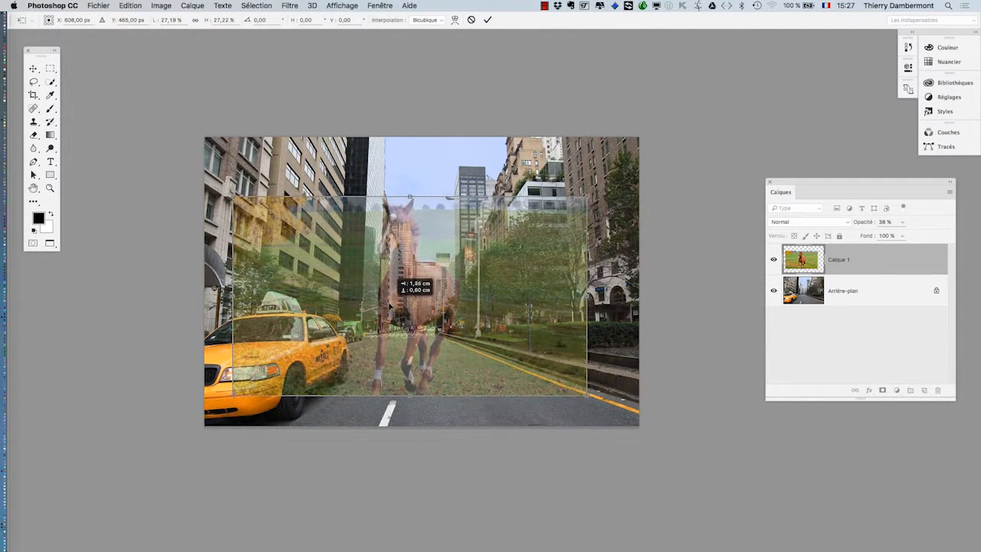
click(488, 20)
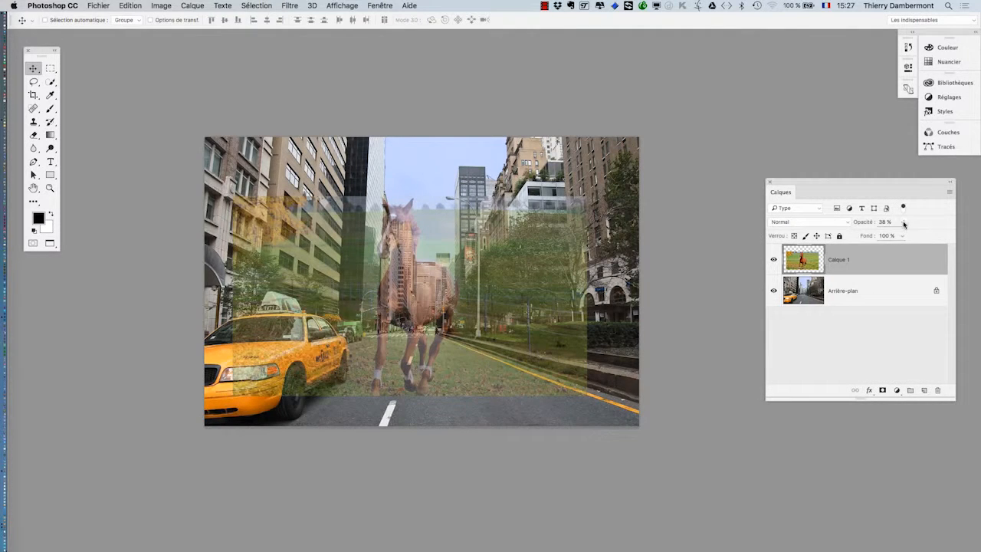
- Set the horse layer's opacity to 49 % and shrink the layer further with a second Free Transform
drag(908, 235, 907, 236)
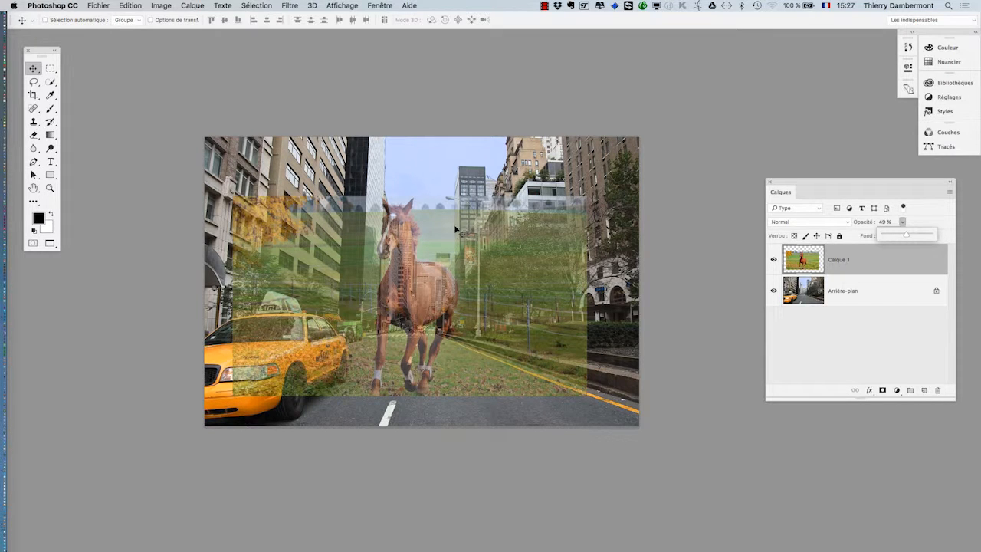
click(136, 6)
click(194, 215)
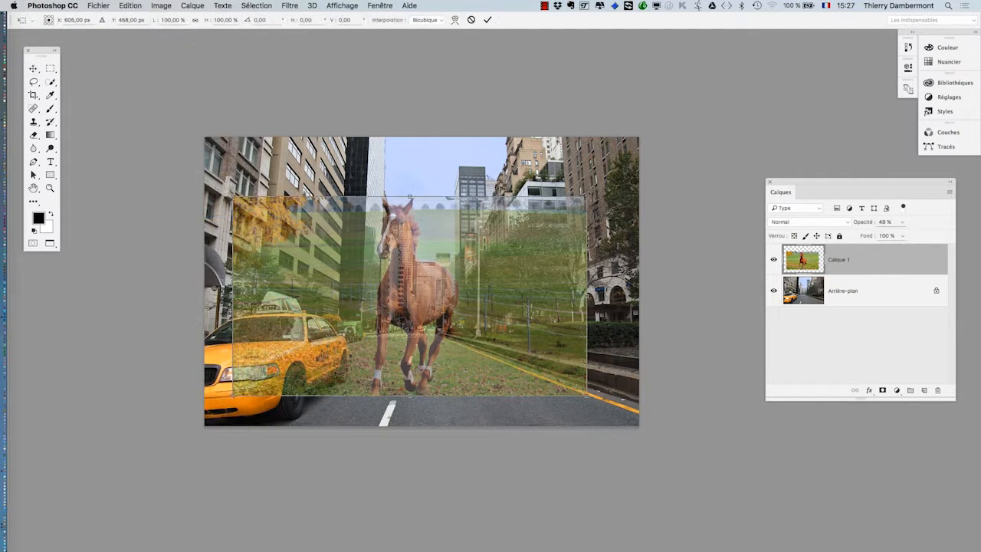
drag(587, 196, 549, 218)
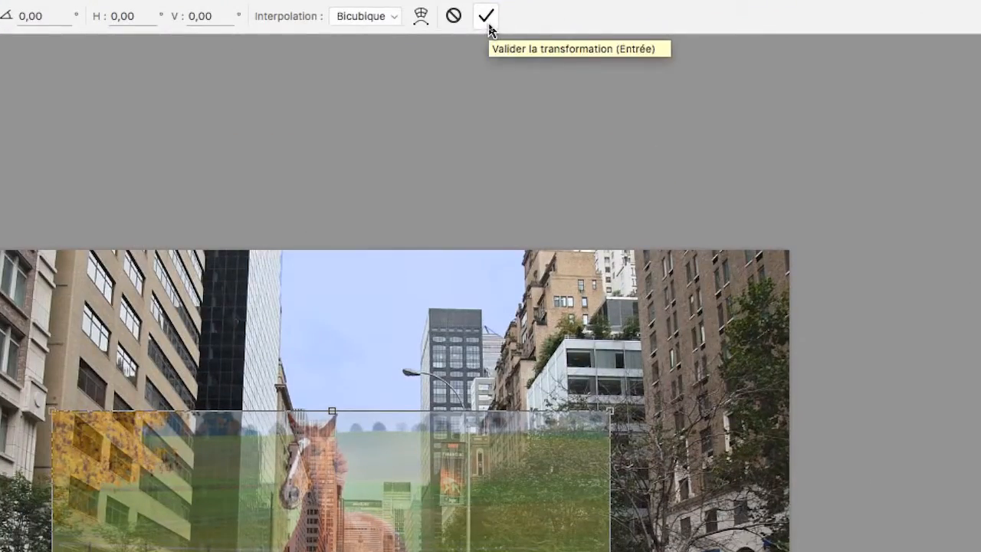
click(487, 21)
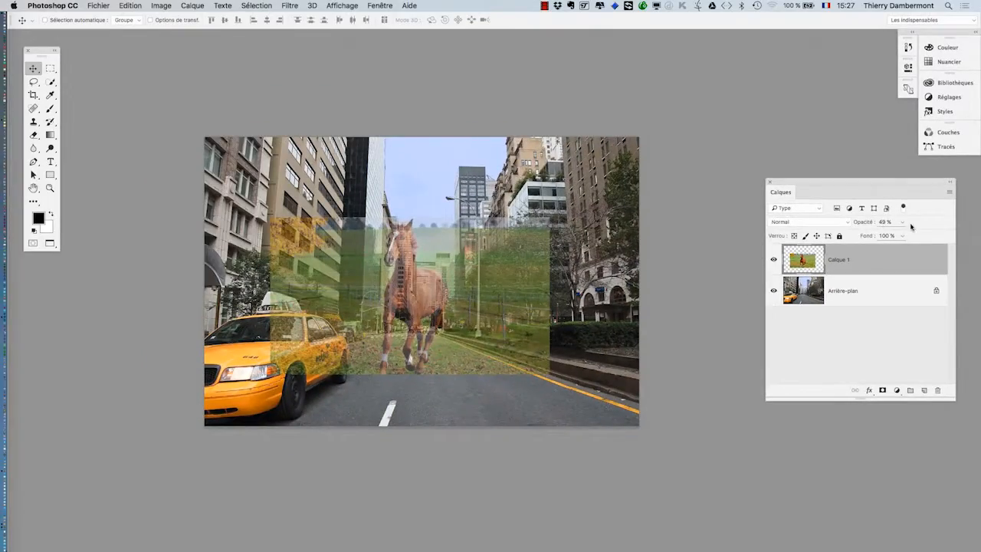
- Set the horse layer's opacity to 42 % and move the horse slightly lower and closer to the taxi
click(903, 223)
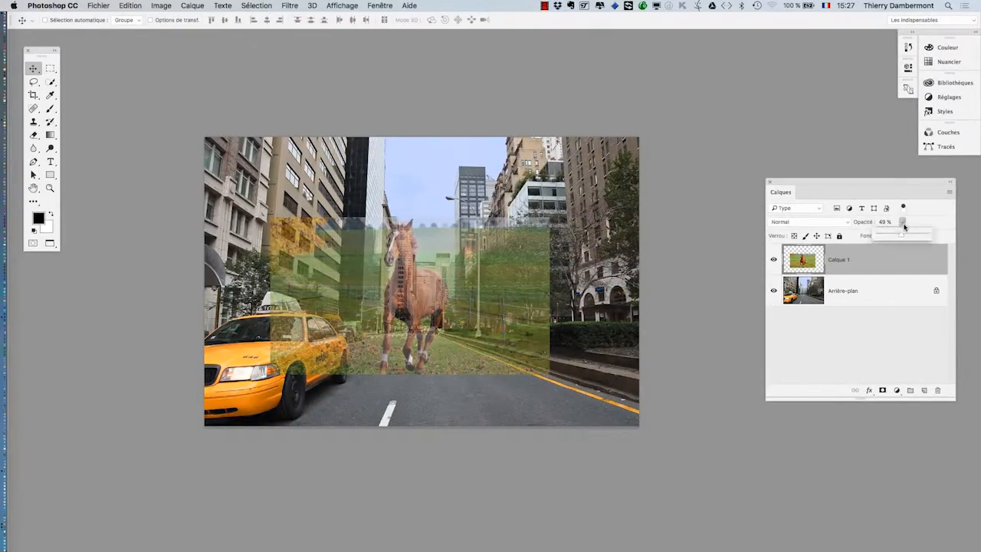
mouse_move(903, 234)
mouse_down()
mouse_move(894, 235)
mouse_move(903, 235)
mouse_up()
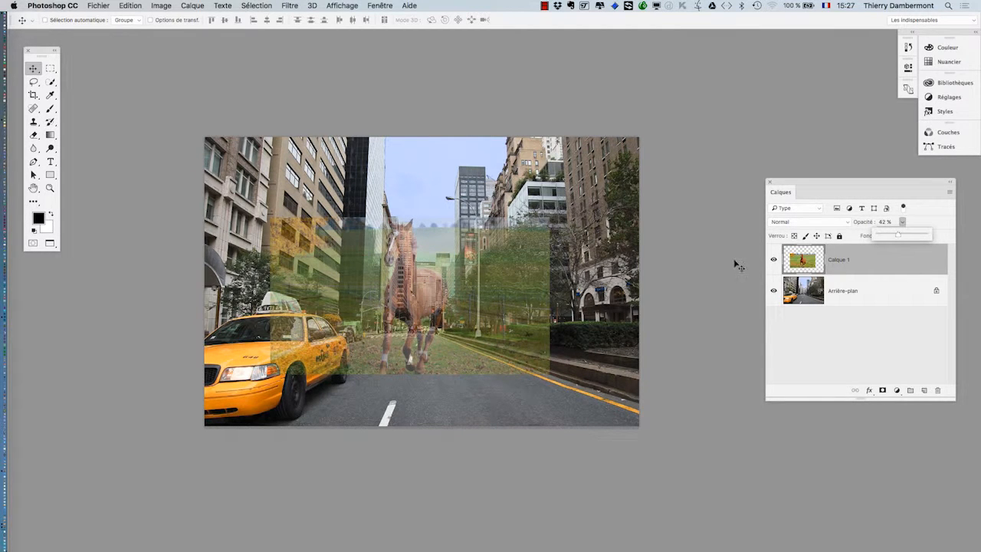
drag(529, 307, 505, 325)
scroll(401, 351, up, 2)
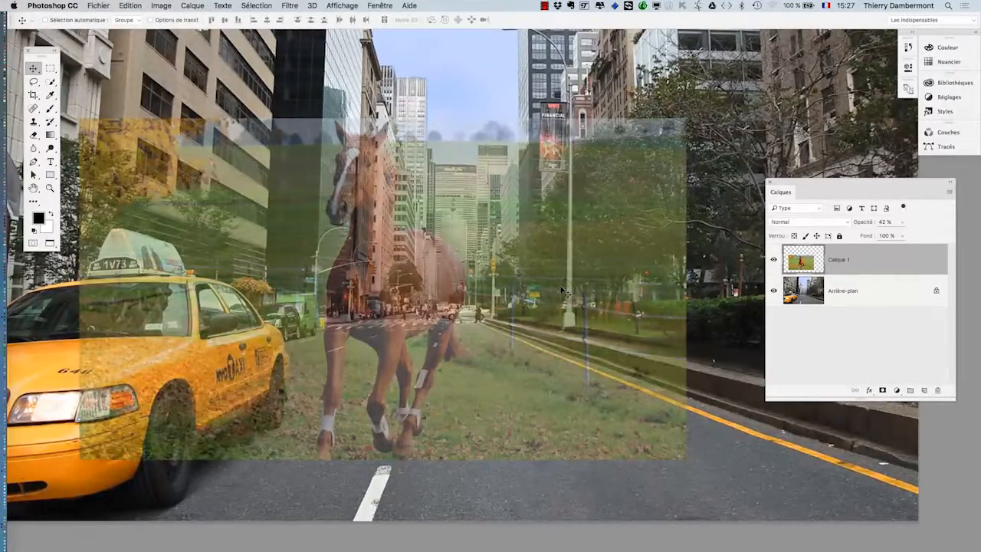
scroll(562, 288, down, 3)
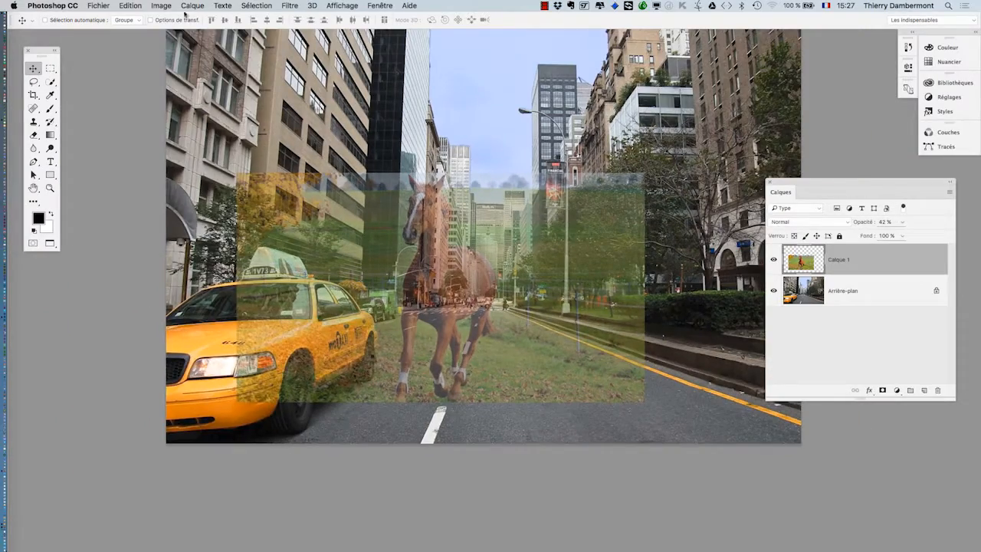
- Rotate the horse layer by about -4.28° with Free Transform and nudge it slightly toward the taxi
click(132, 6)
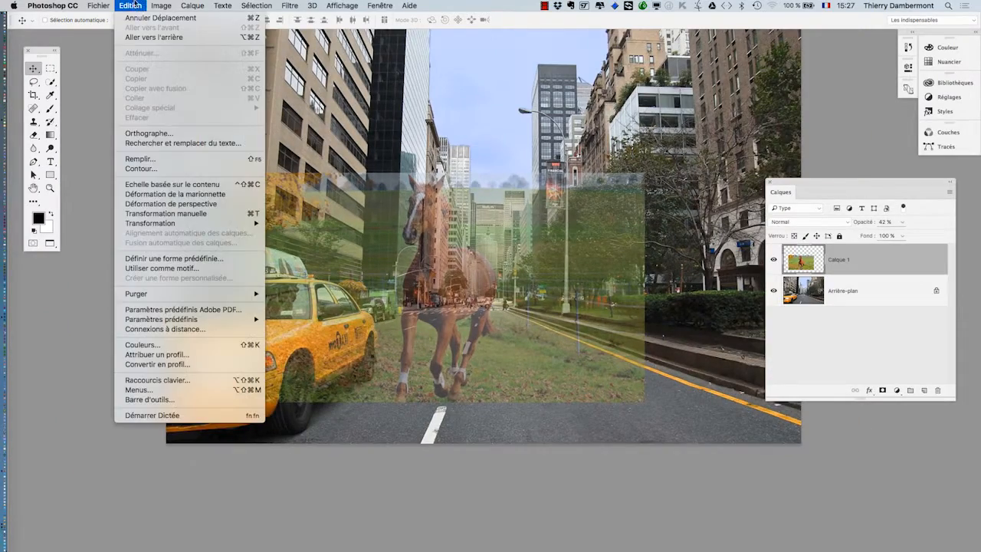
click(196, 214)
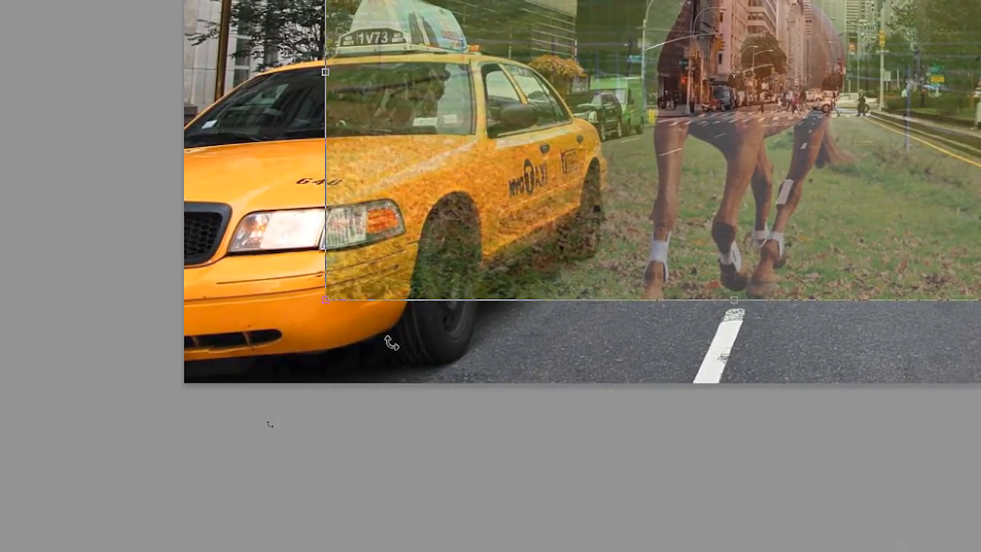
mouse_move(391, 343)
mouse_down()
mouse_move(406, 349)
mouse_move(397, 341)
mouse_up()
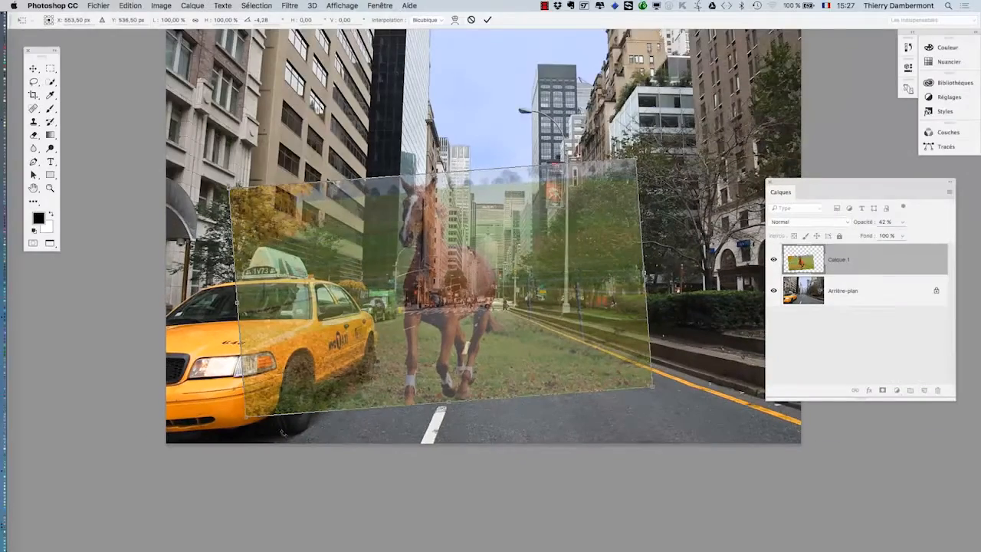
click(487, 20)
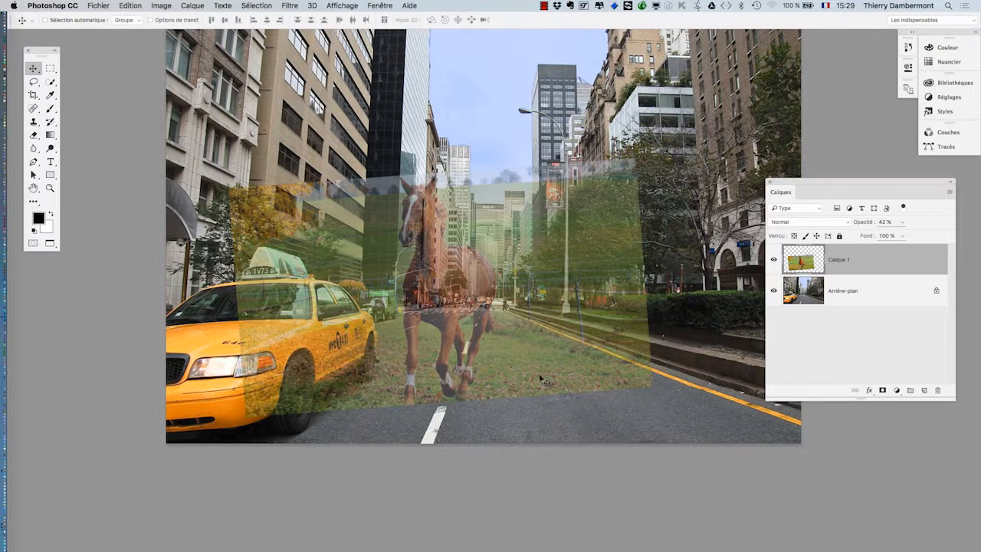
mouse_move(462, 297)
mouse_down()
mouse_move(502, 294)
mouse_move(448, 300)
mouse_up()
- Cycle the street document through the screen modes back to its window, and view Red_Horse_uhd.jpg enlarged in full-screen mode with the menu bar
key(f)
key(f)
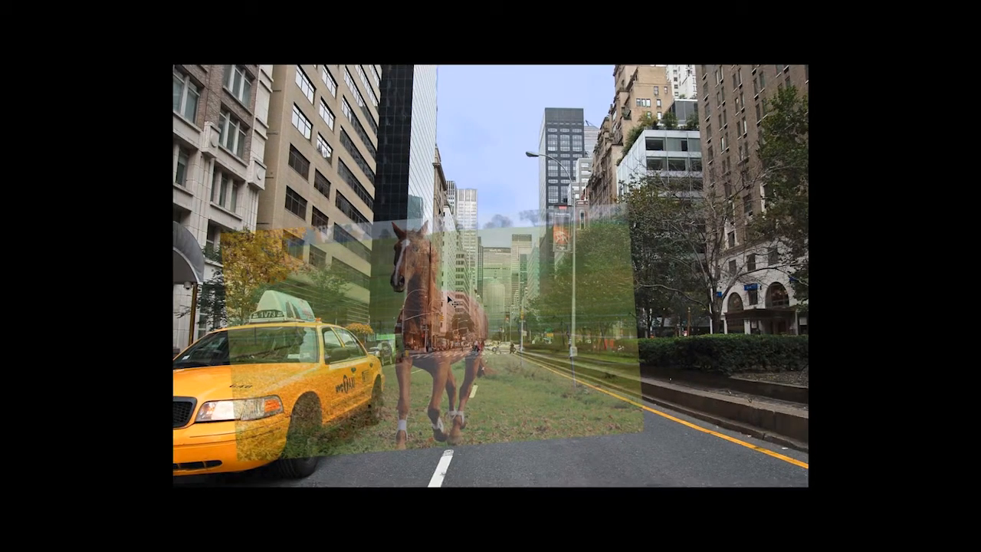
click(650, 157)
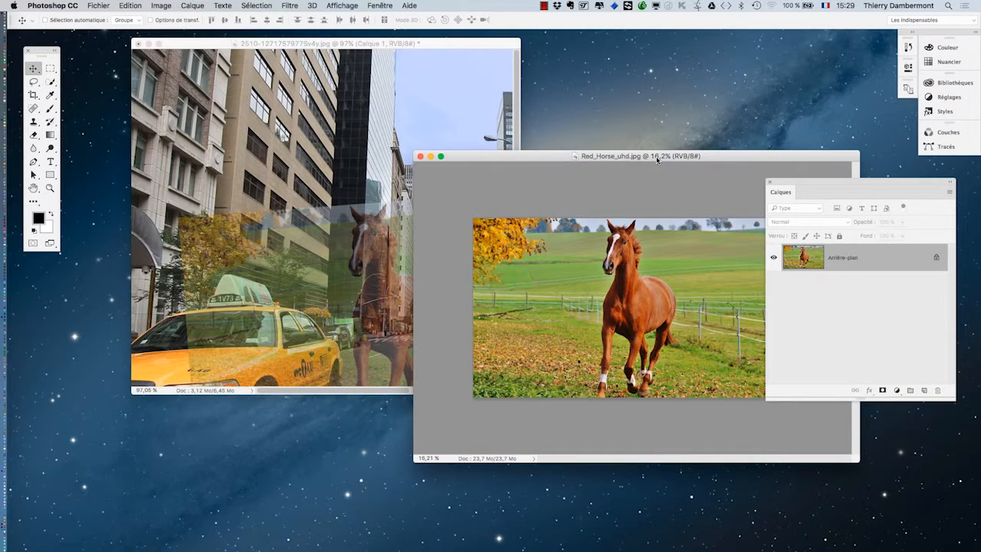
drag(656, 159, 577, 164)
key(f)
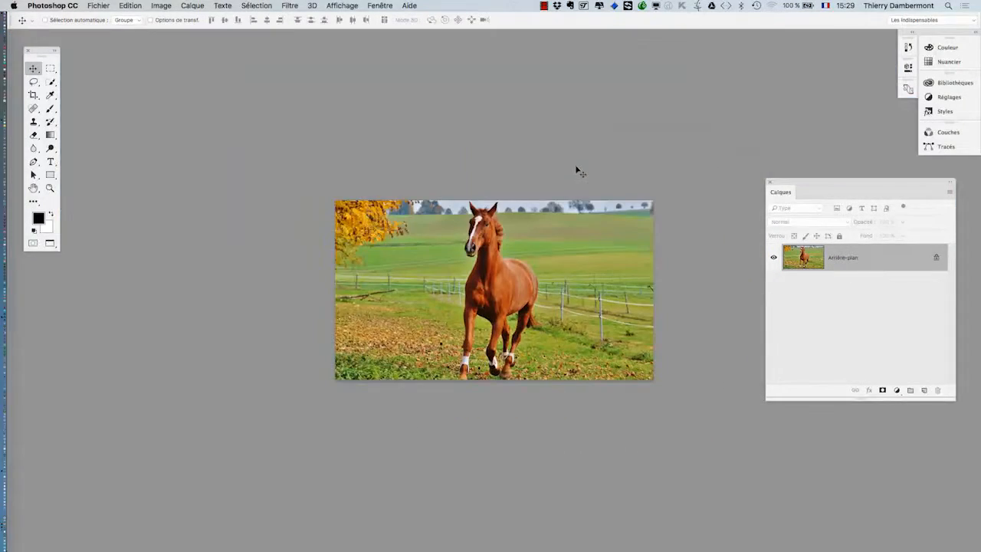
scroll(572, 297, up, 5)
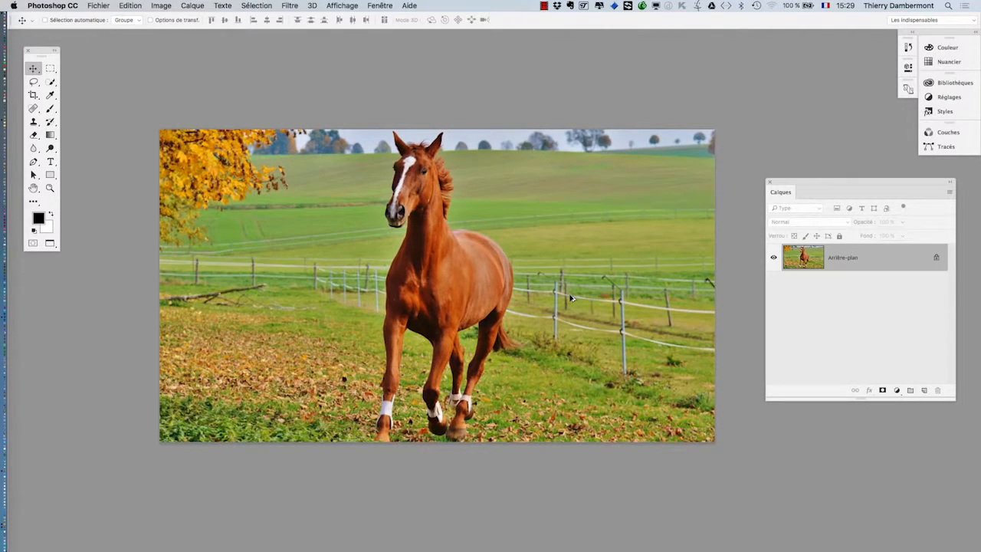
scroll(572, 297, up, 1)
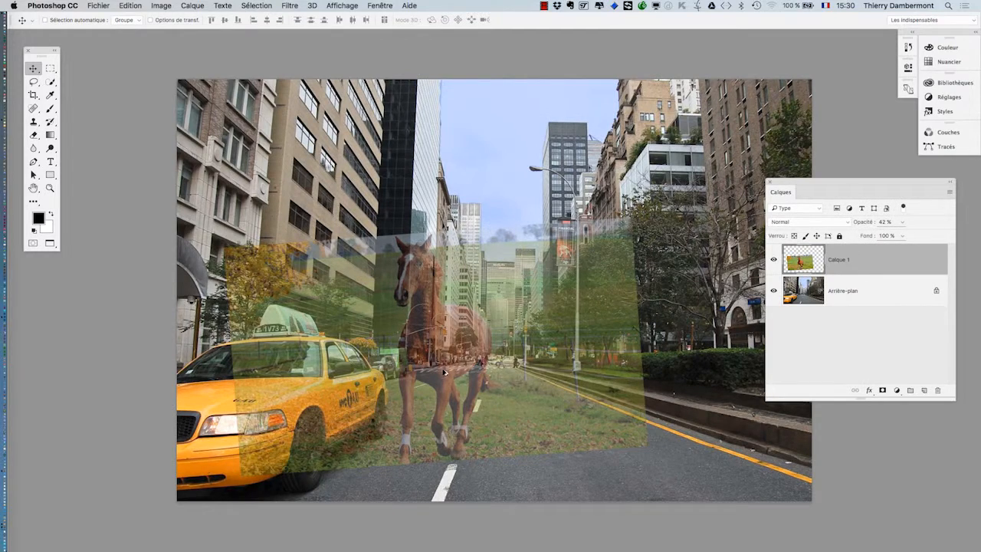
scroll(443, 371, up, 1)
scroll(443, 371, up, 1)
scroll(440, 368, up, 1)
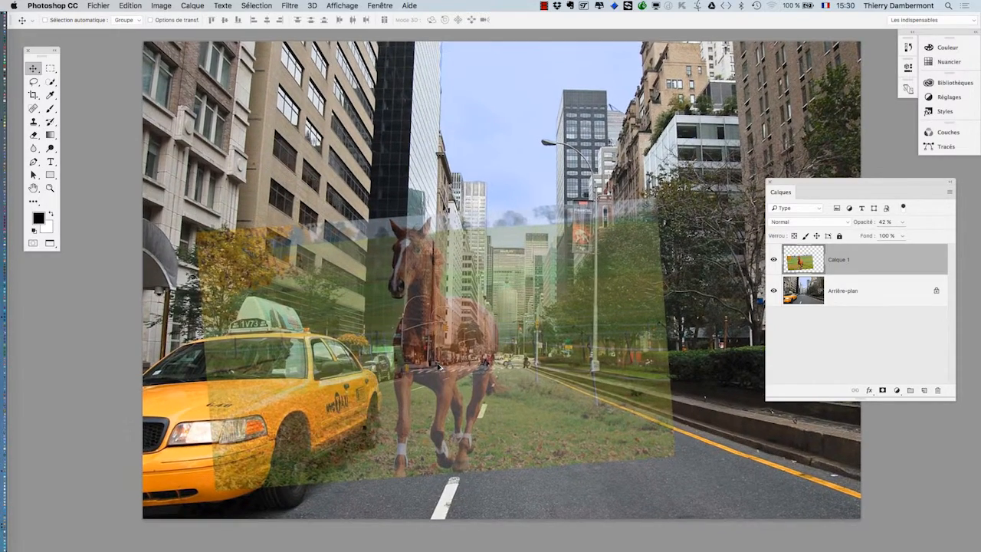
scroll(439, 366, down, 1)
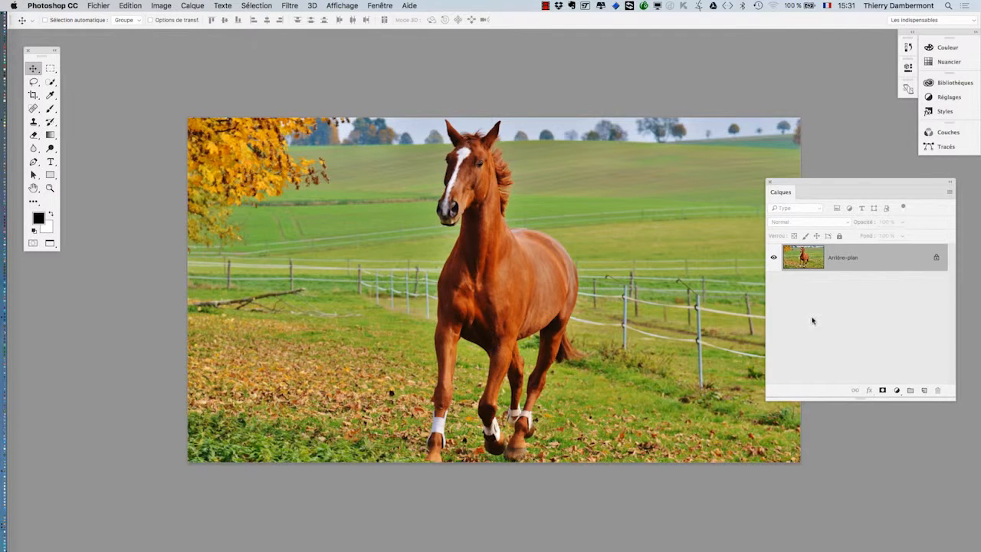
- Crop both sides of the horse picture so it frames the horse more tightly, with Supprimer les pixels rognés (delete cropped pixels) enabled
drag(429, 196, 374, 169)
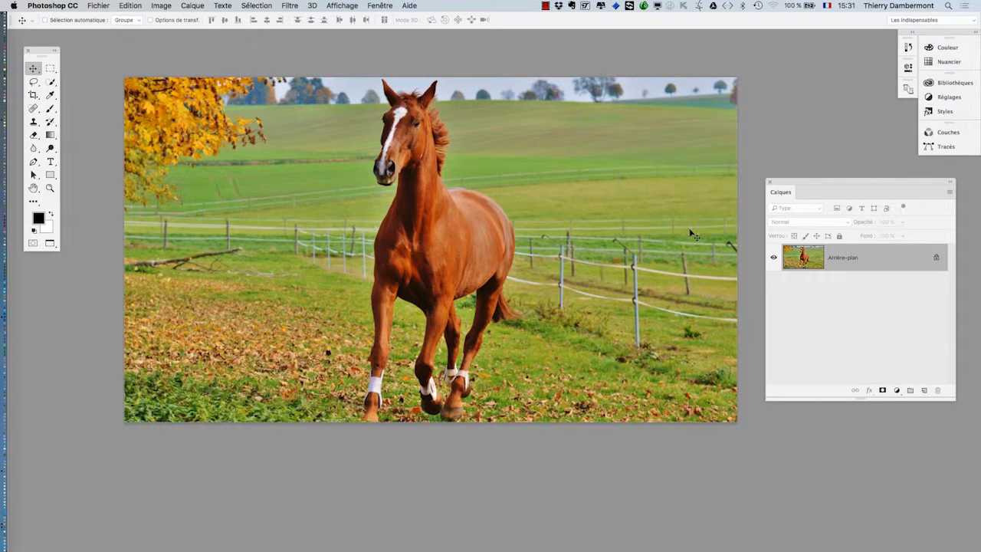
click(33, 96)
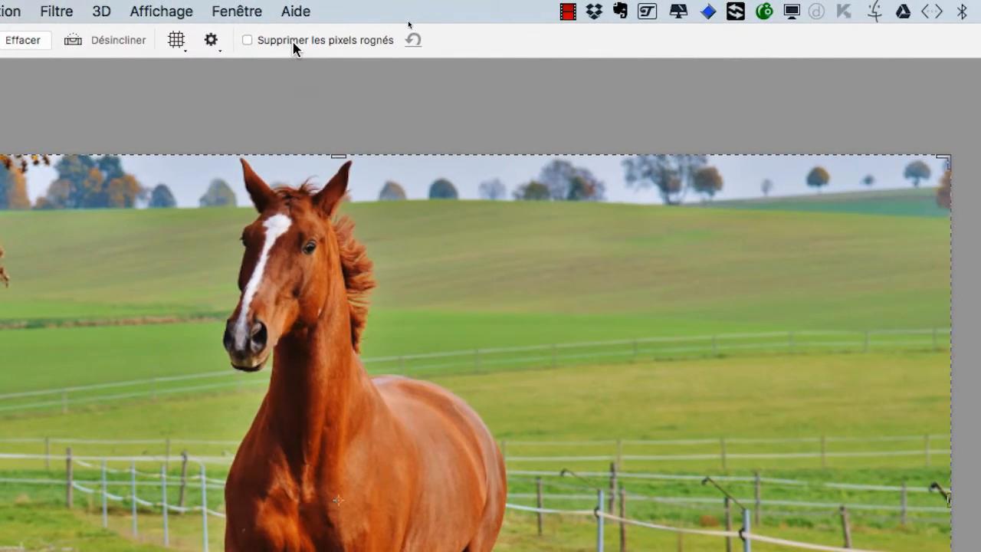
click(299, 43)
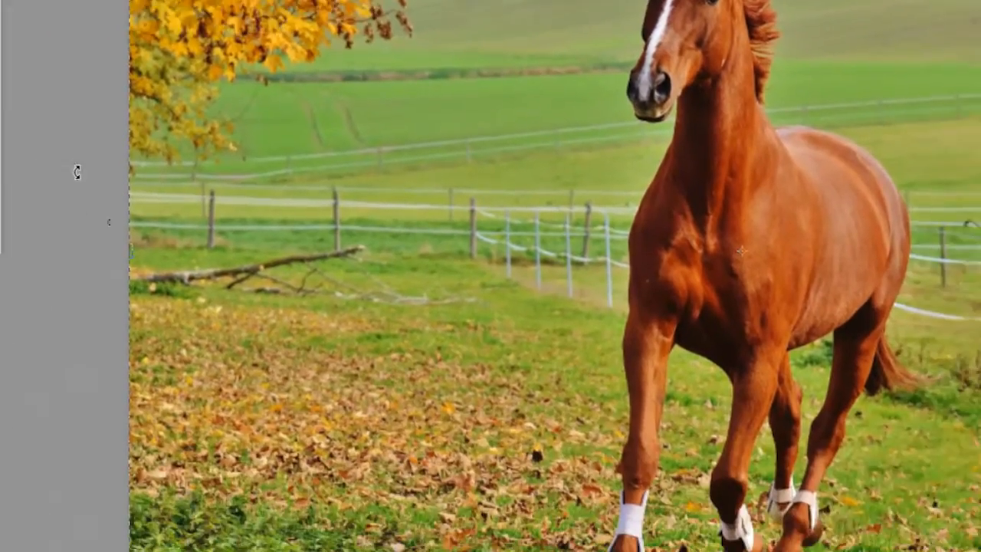
drag(128, 246, 291, 251)
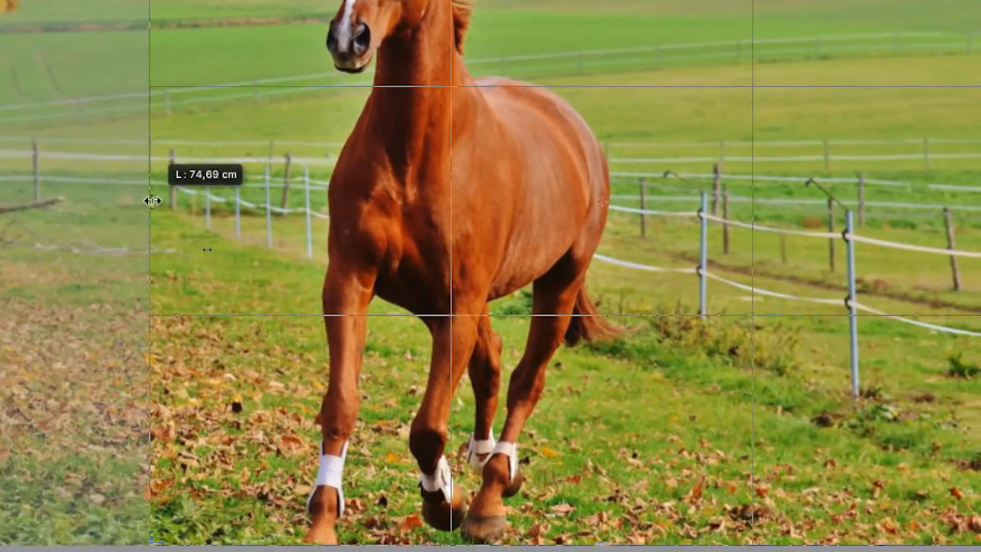
drag(152, 200, 151, 200)
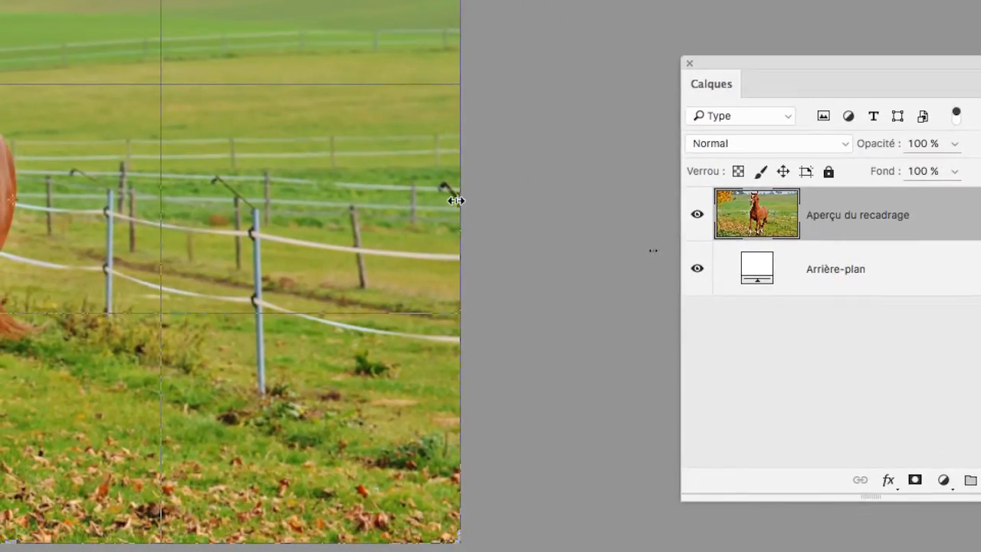
drag(455, 201, 401, 205)
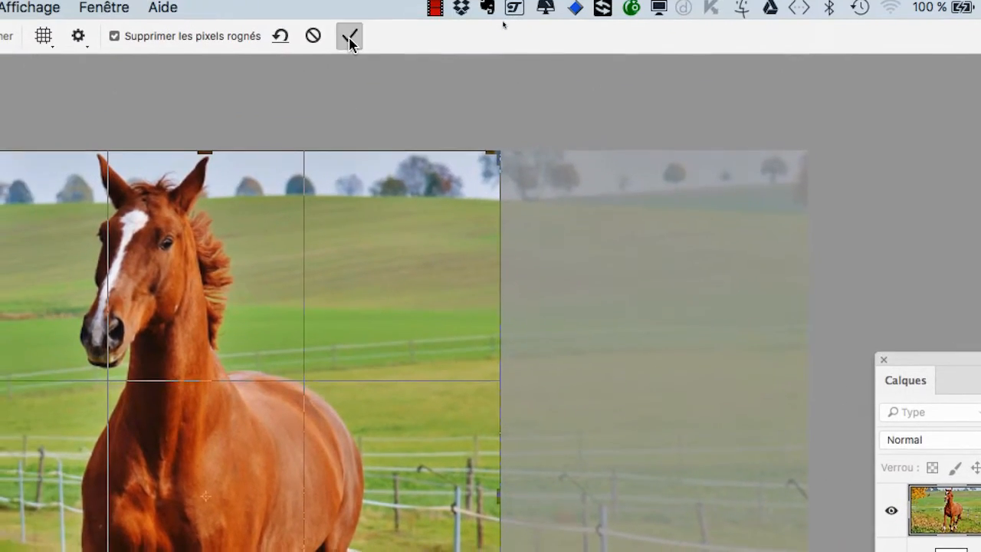
click(351, 38)
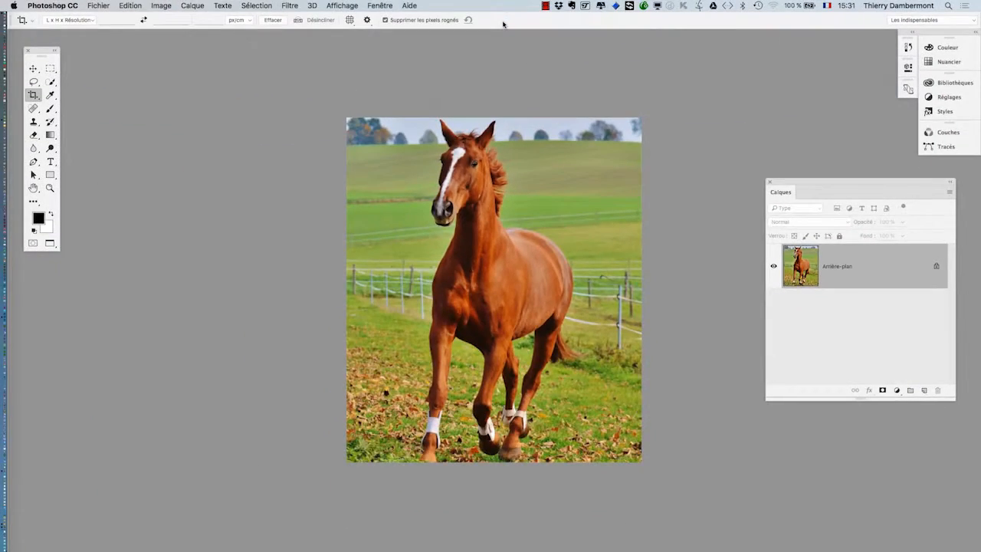
- Place the Calques panel beside the cropped horse picture and add a Tout faire apparaître (reveal all) layer mask to the horse layer
drag(473, 209, 318, 177)
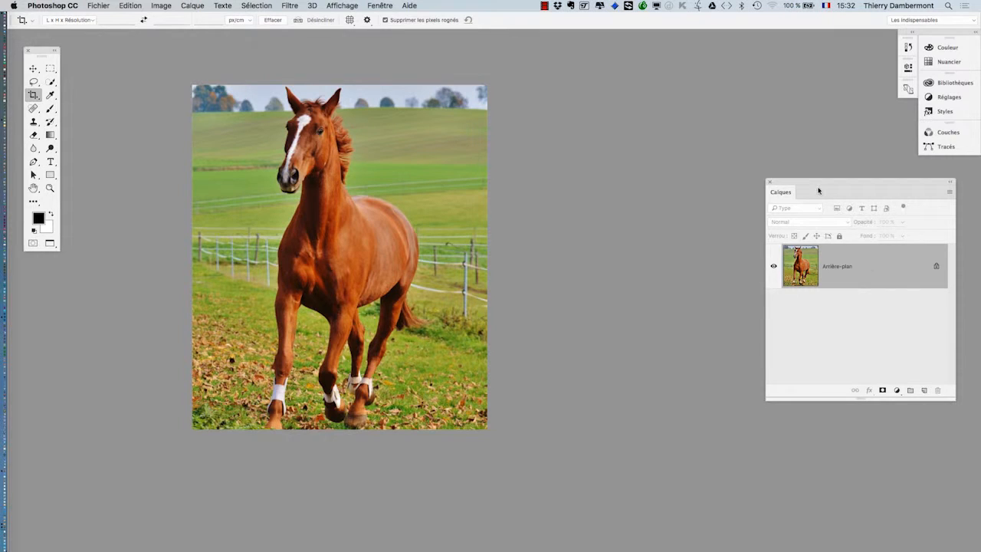
drag(805, 184, 560, 164)
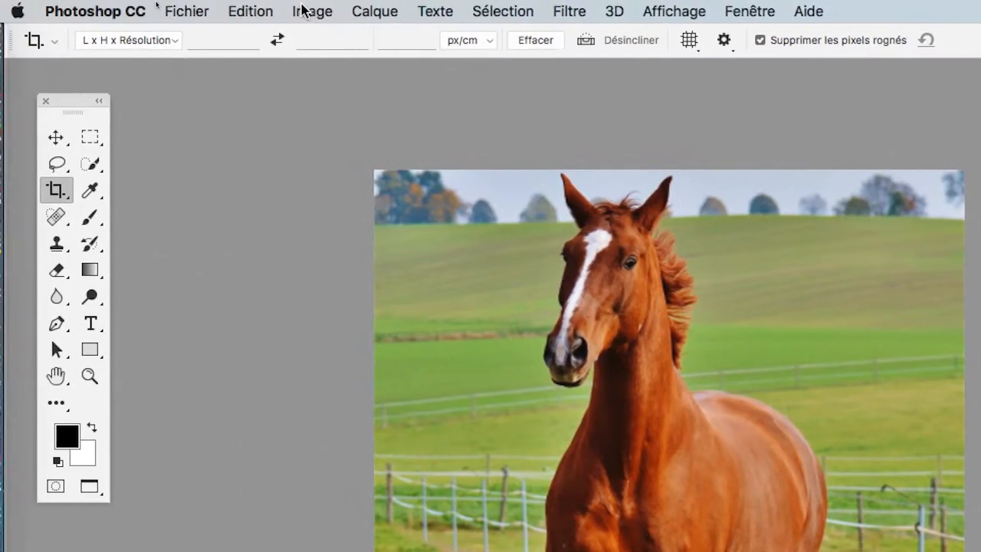
click(354, 11)
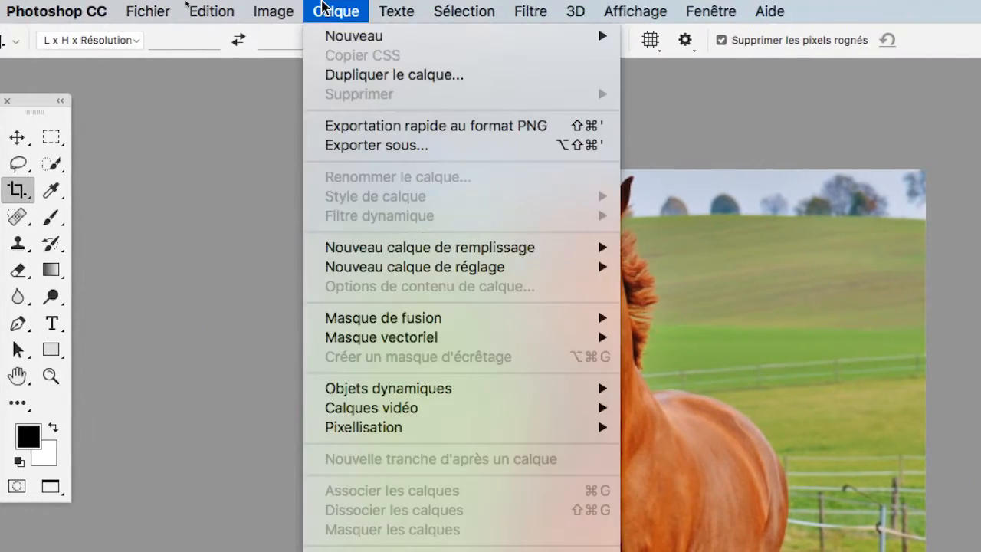
mouse_move(591, 319)
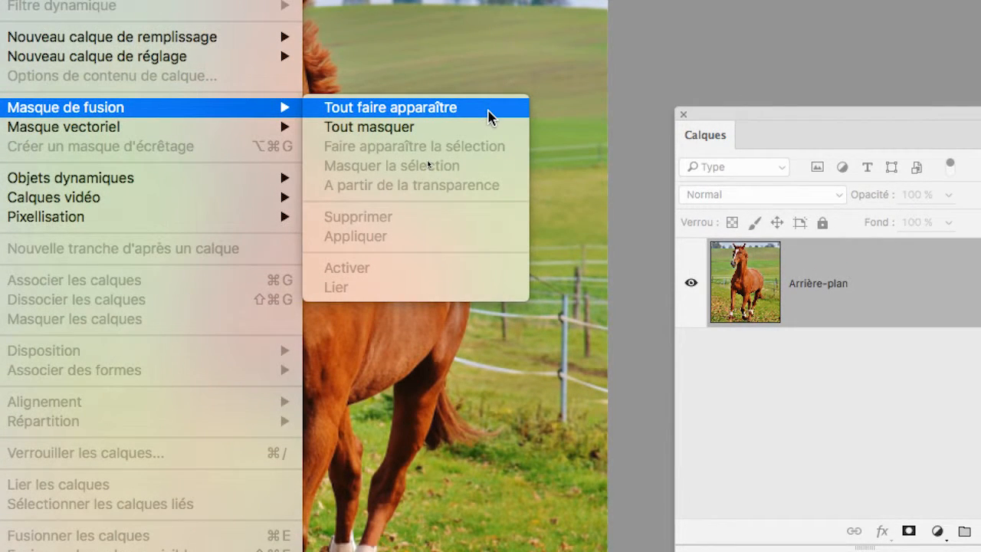
click(488, 112)
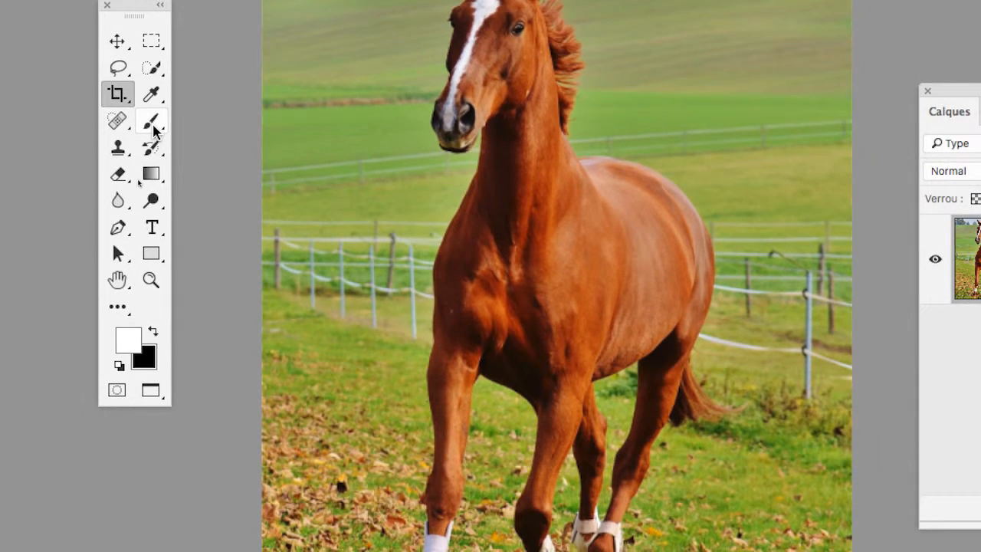
- Switch between the Brush and History Brush tools to compare them, ending with the History Brush active
click(153, 128)
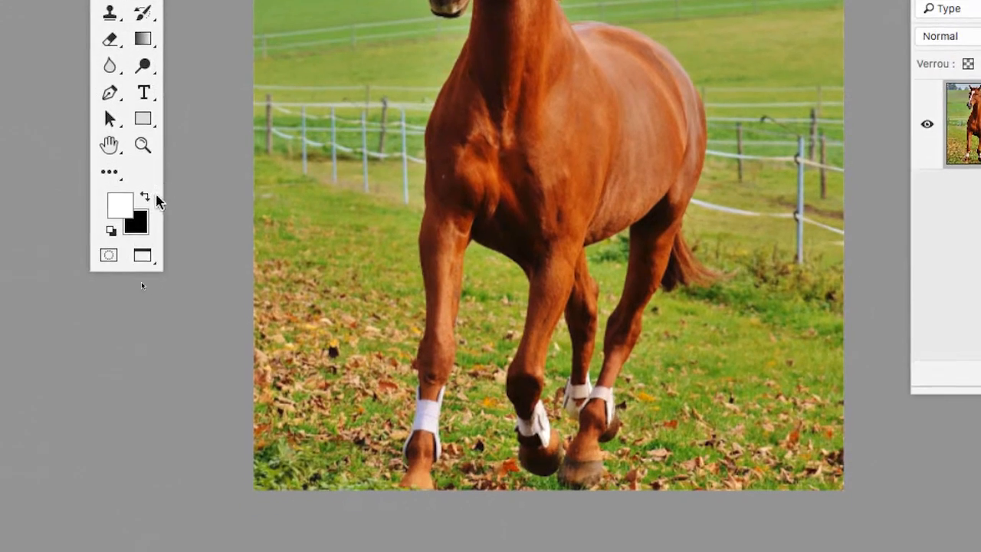
click(152, 328)
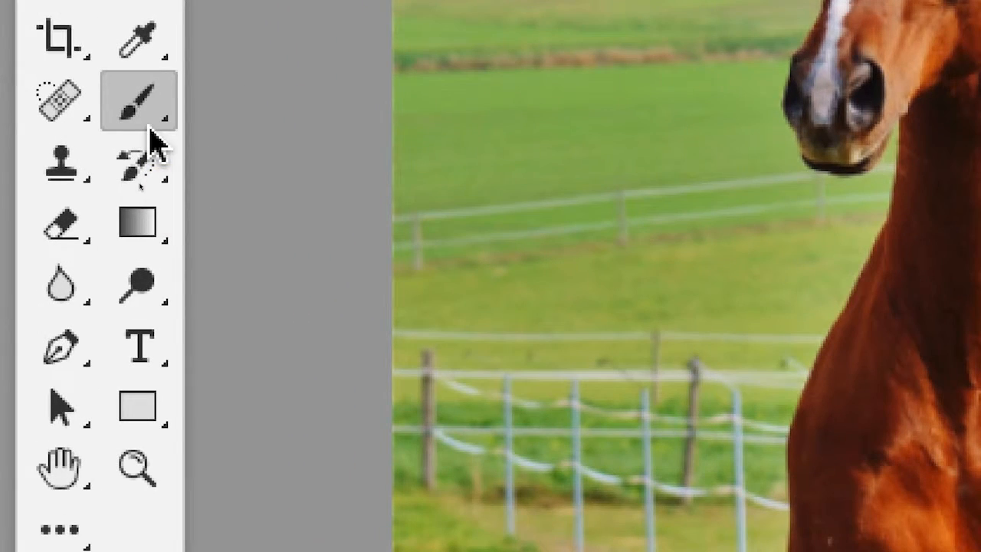
click(146, 157)
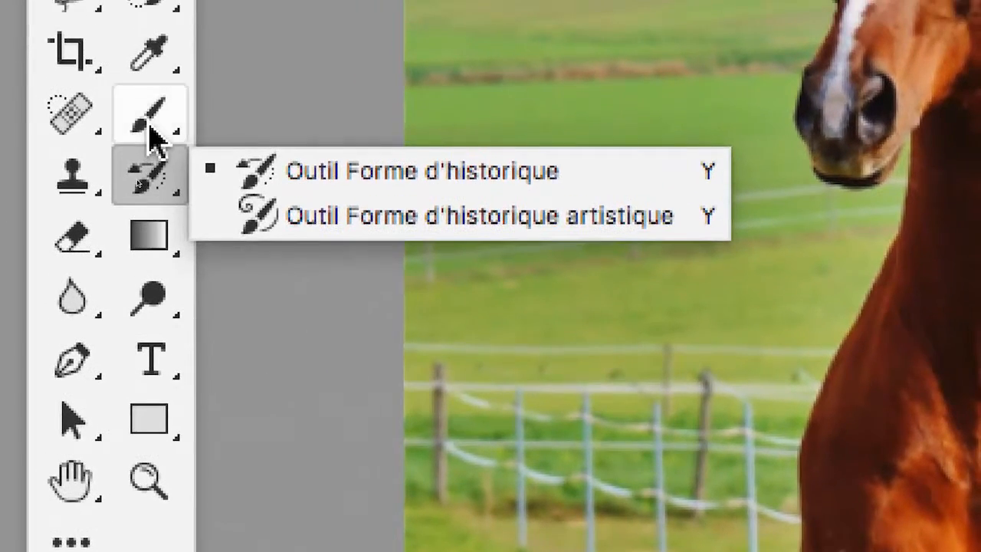
click(152, 105)
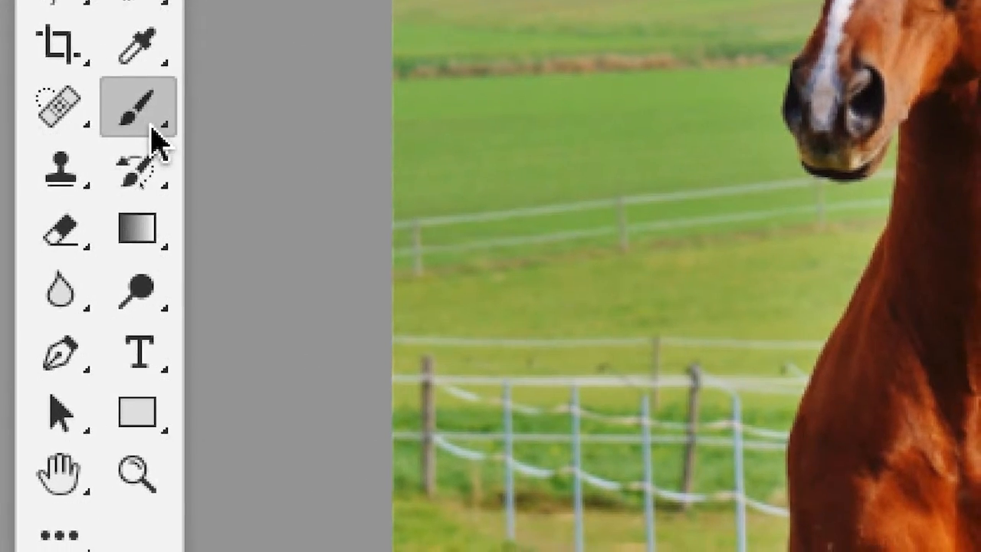
key(x)
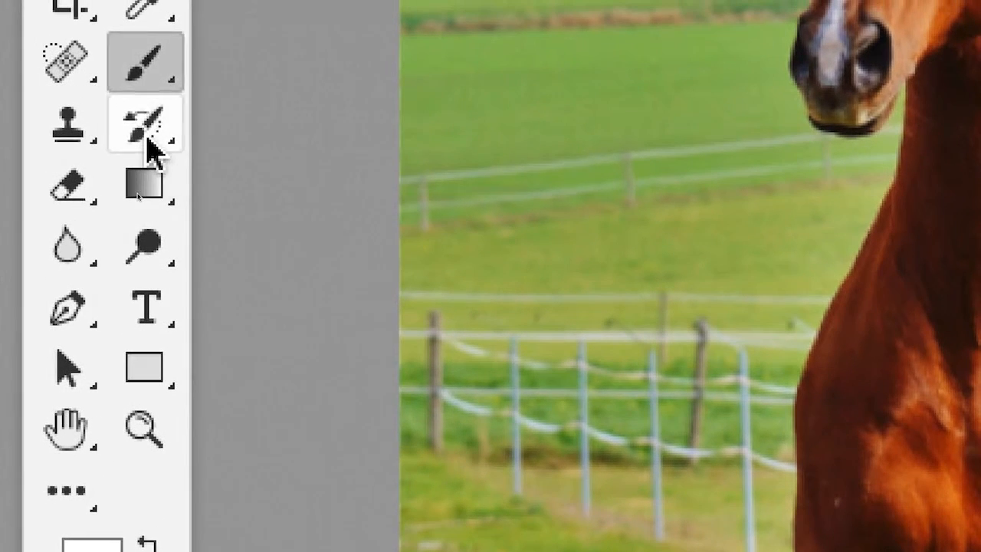
click(148, 142)
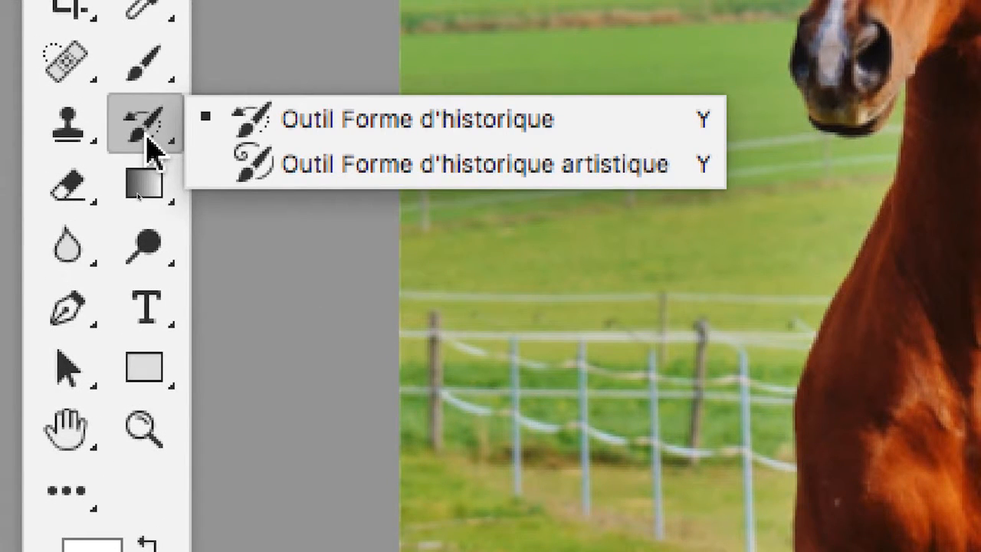
click(146, 135)
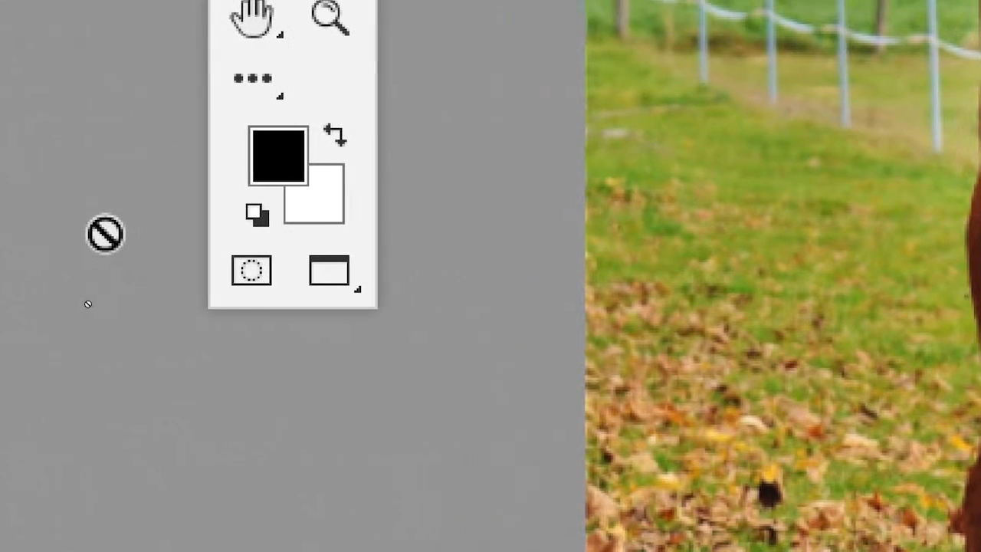
- Swap the foreground and background colours until white is in front, and change that foreground colour to a dark grey
key(x)
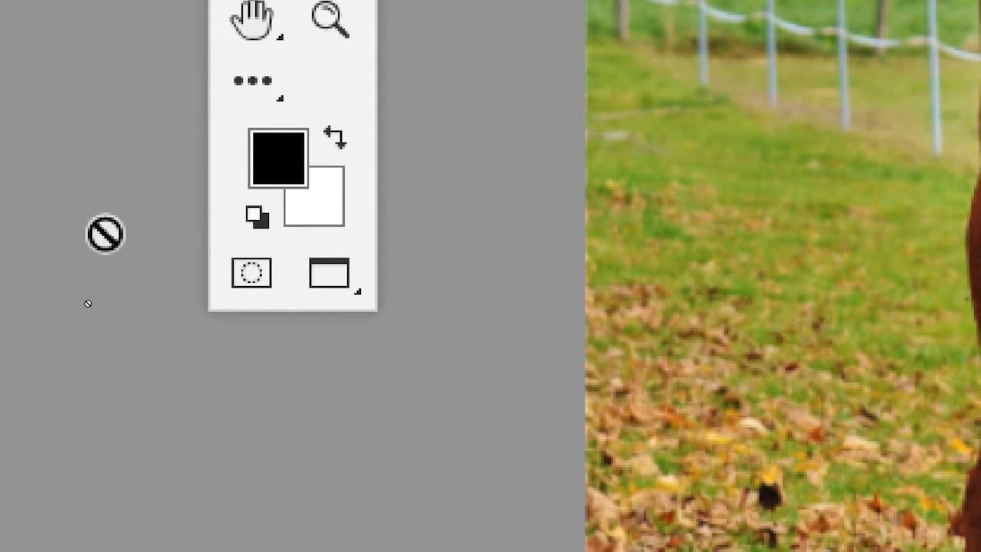
key(x)
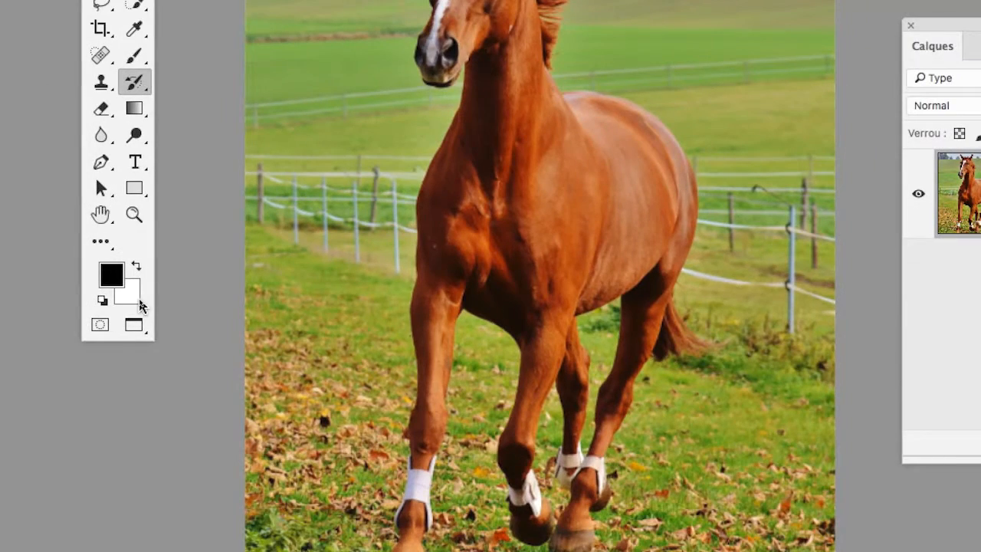
key(x)
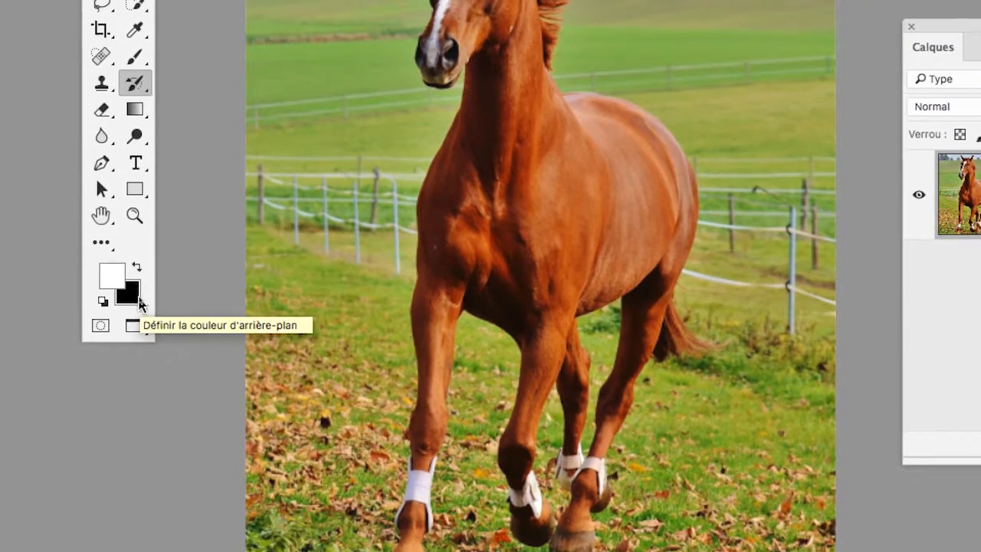
click(130, 295)
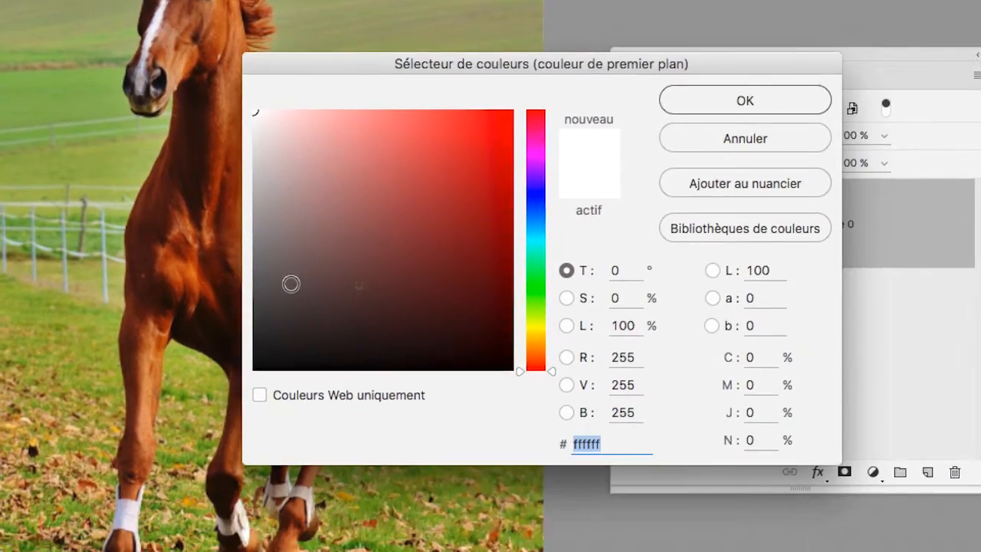
click(284, 304)
click(756, 63)
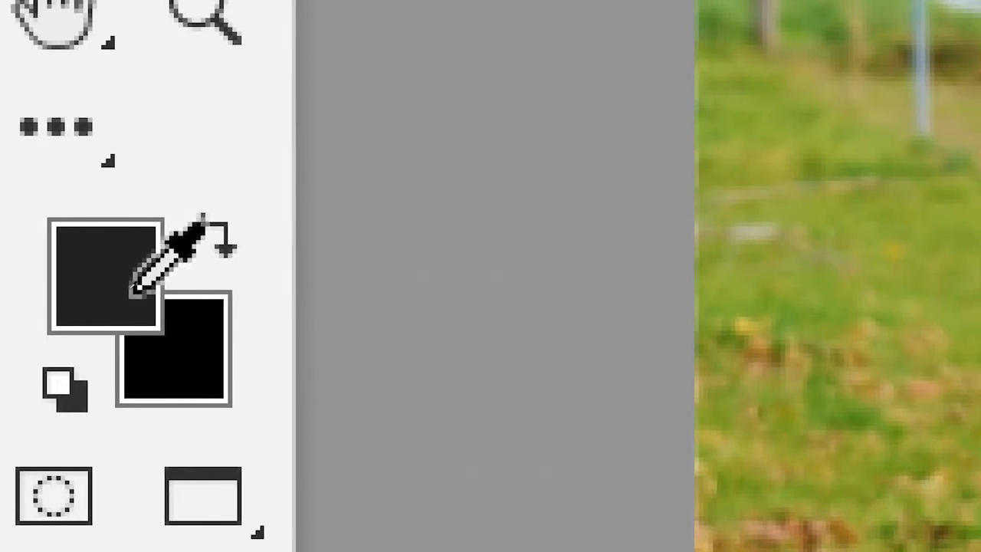
- Darken the foreground colour from dark grey to pure black in the colour picker
click(161, 289)
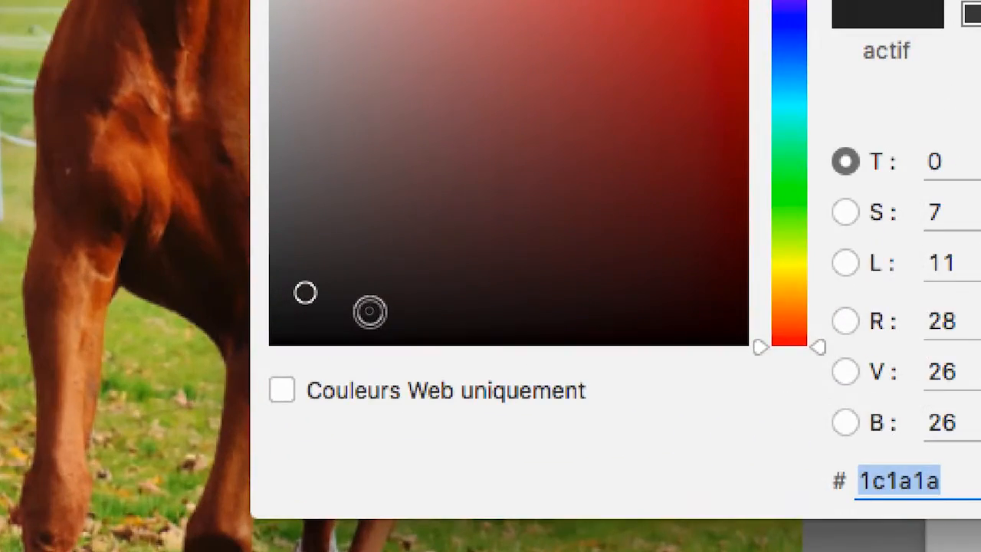
drag(305, 293, 285, 334)
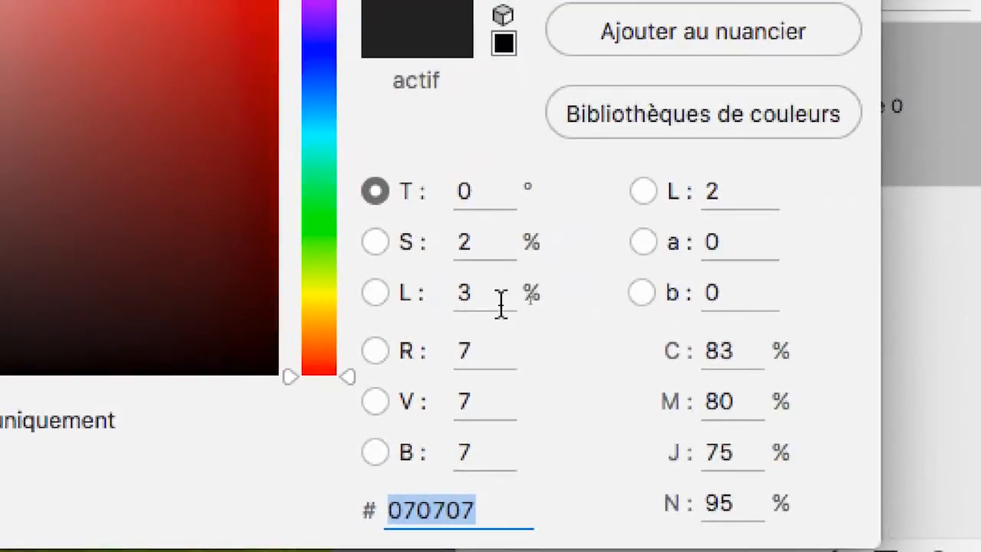
click(958, 214)
double_click(490, 297)
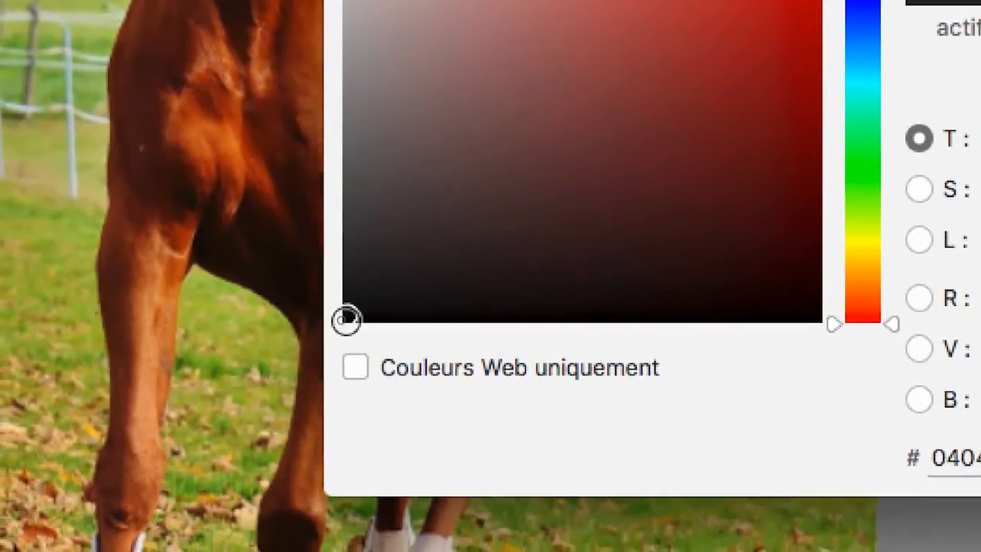
drag(342, 320, 324, 347)
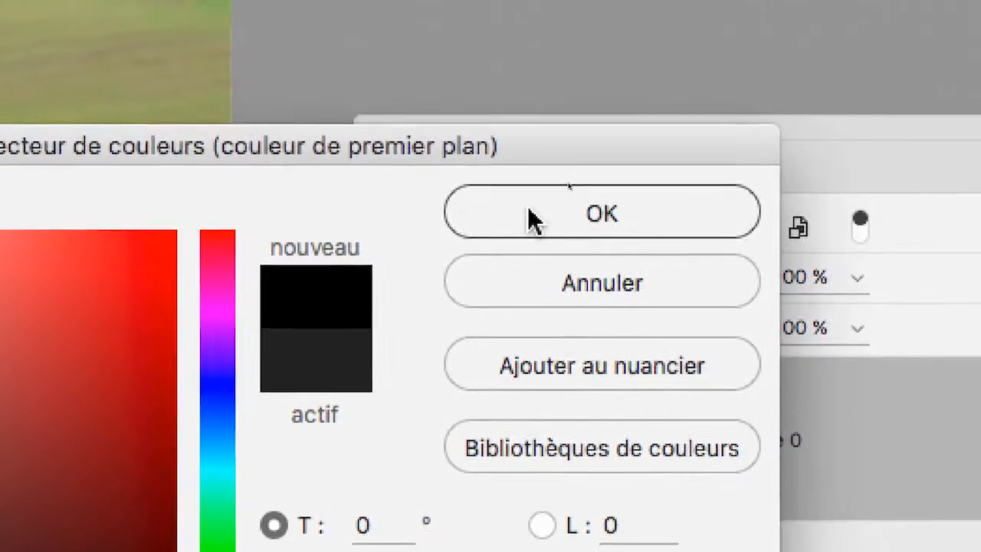
click(528, 219)
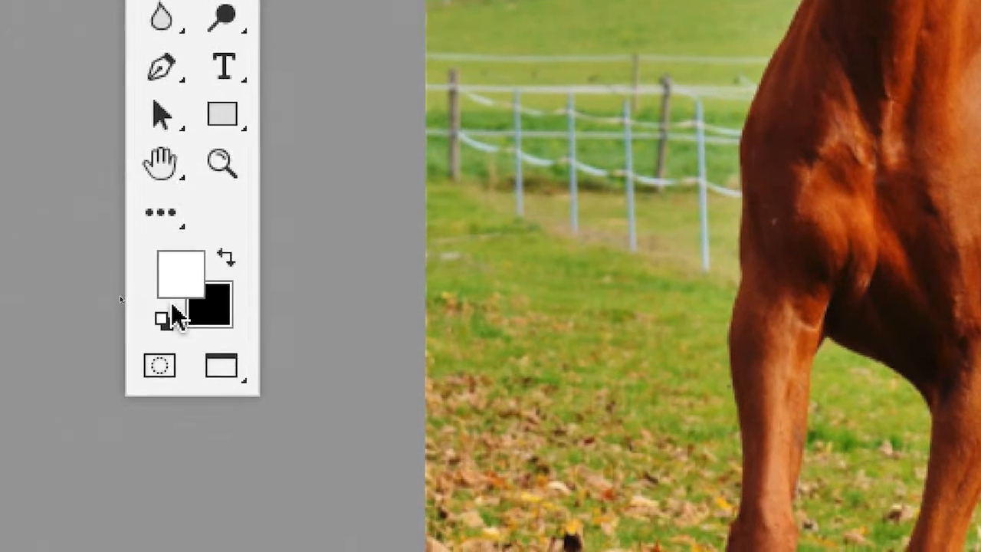
- Bring black to the foreground, trying a near-black shade in the colour picker before confirming pure black
key(x)
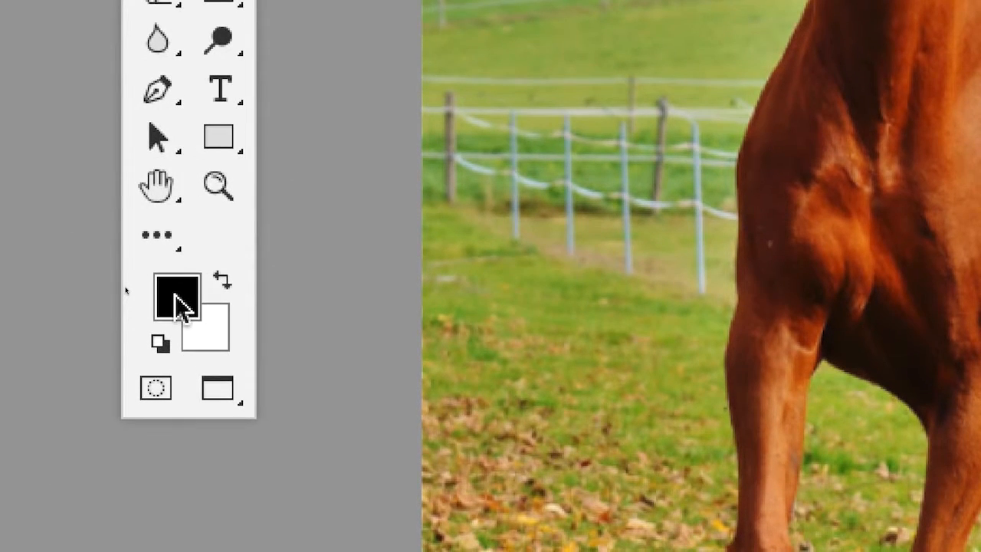
click(177, 305)
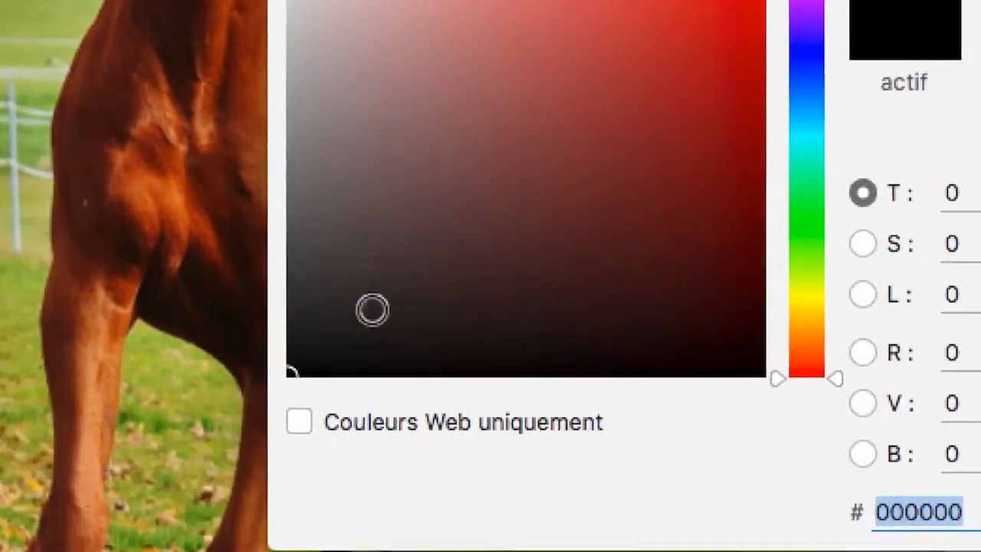
drag(334, 348, 312, 344)
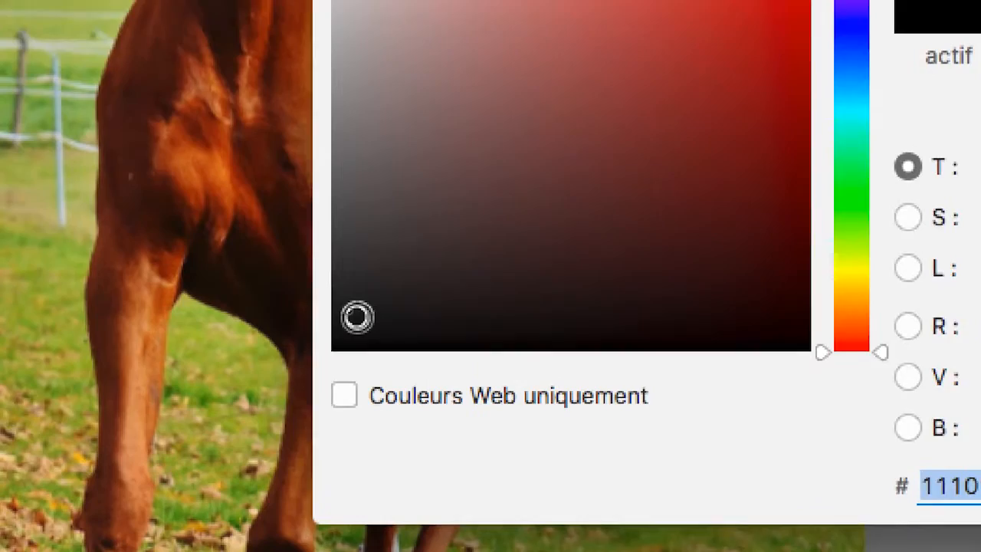
drag(357, 316, 330, 353)
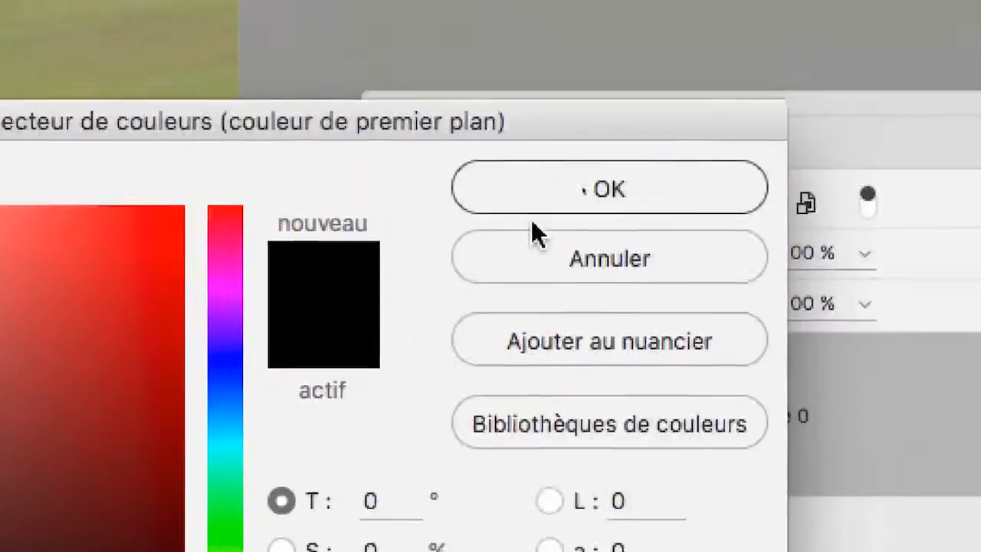
click(609, 193)
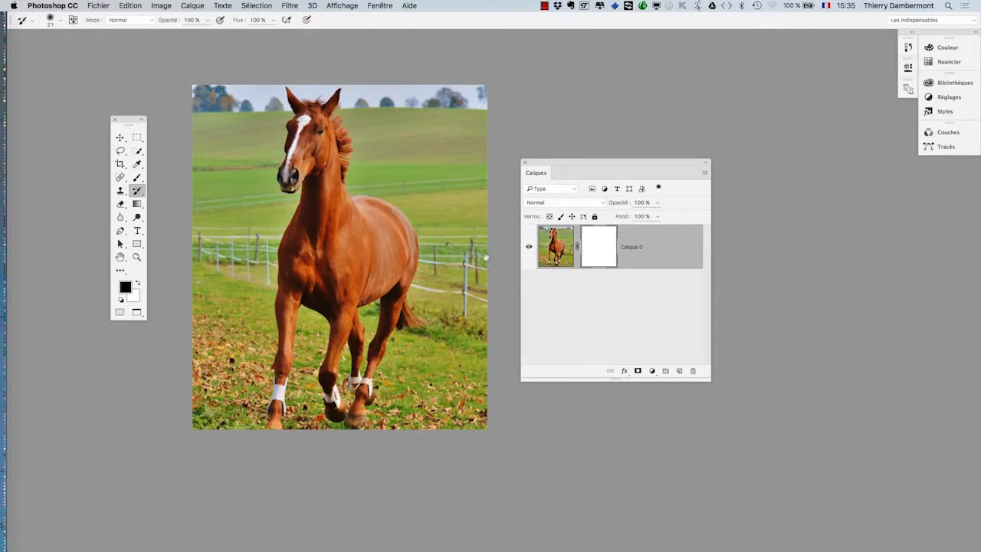
- Move the Calques panel farther from the picture and paint a short black stroke on the layer mask in the meadow beside the horse
drag(604, 163, 685, 150)
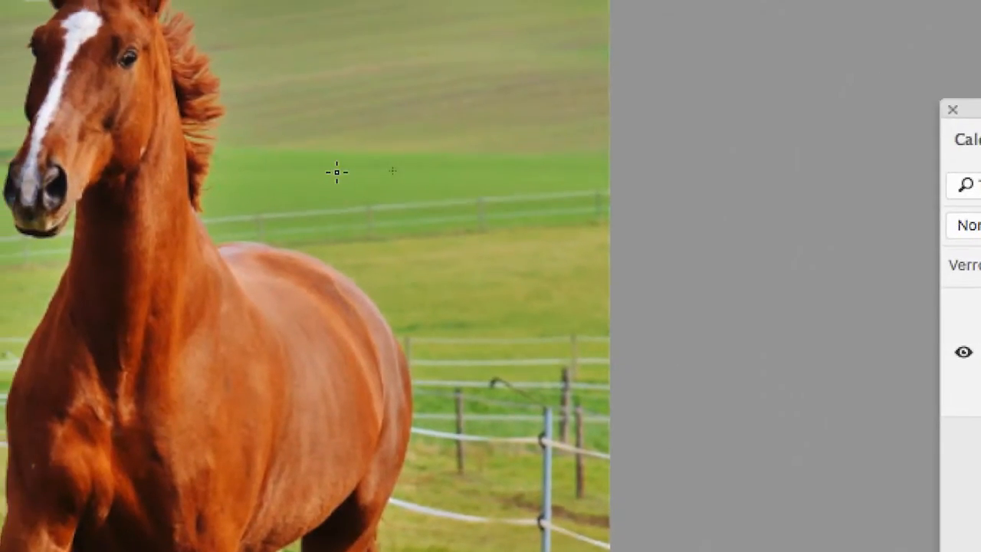
drag(337, 171, 416, 268)
mouse_move(353, 189)
mouse_down()
mouse_move(316, 149)
mouse_move(361, 212)
mouse_up()
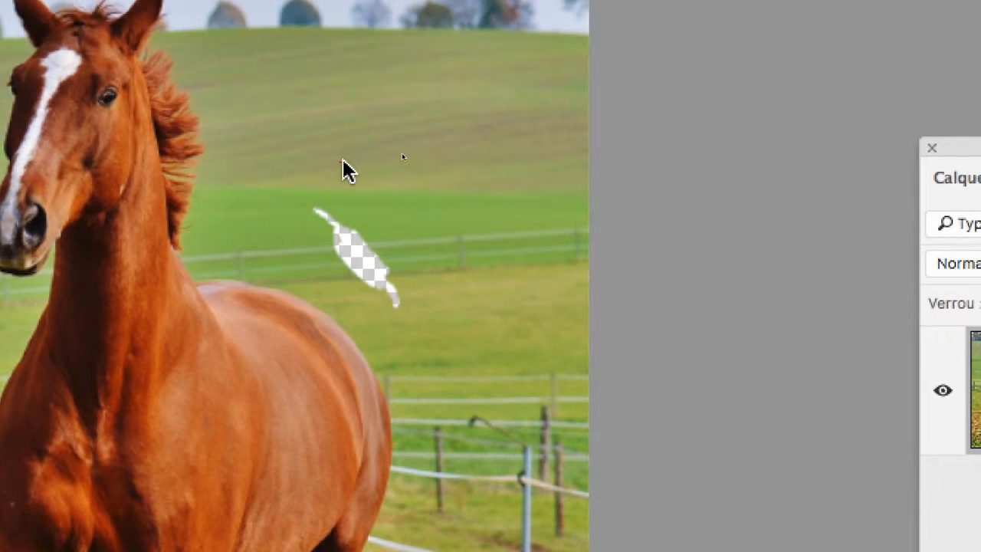
- Enlarge the soft brush to a diameter of about 398 px and shrink it again
drag(342, 159, 347, 161)
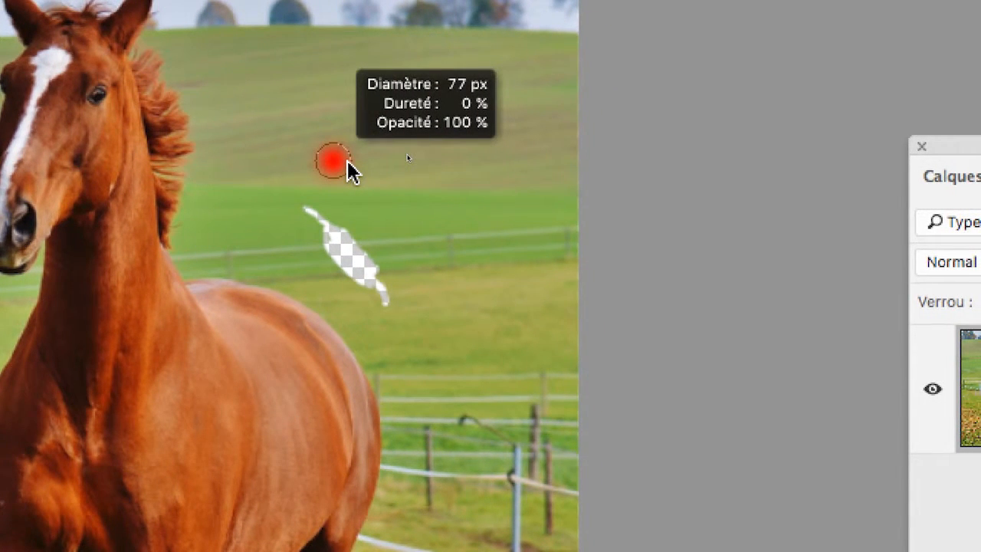
mouse_move(348, 160)
mouse_down()
mouse_move(371, 164)
mouse_move(315, 161)
mouse_move(406, 163)
mouse_move(272, 171)
mouse_move(364, 172)
mouse_move(283, 169)
mouse_move(360, 163)
mouse_move(329, 174)
mouse_move(324, 166)
mouse_move(389, 190)
mouse_move(447, 187)
mouse_up()
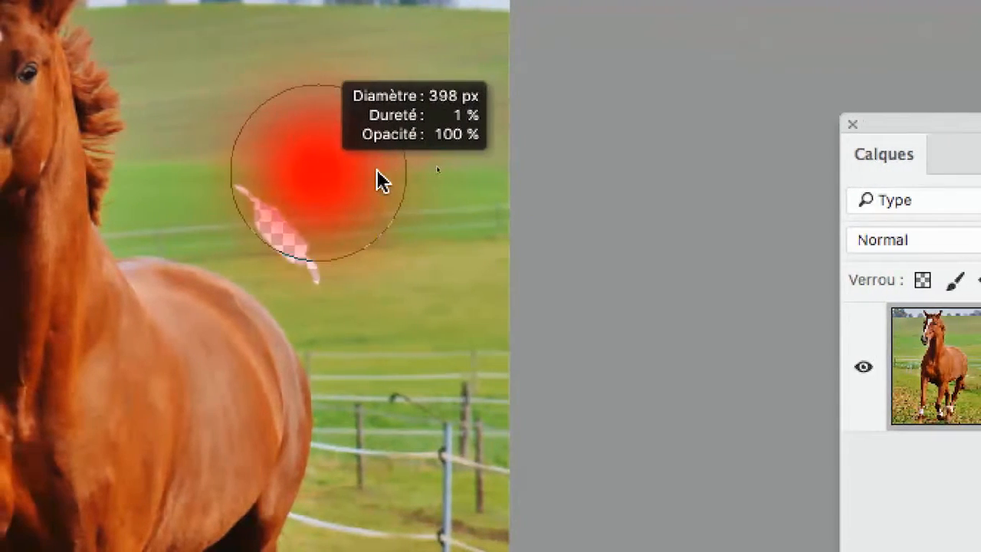
mouse_move(377, 170)
mouse_down()
mouse_move(306, 173)
mouse_move(356, 176)
mouse_up()
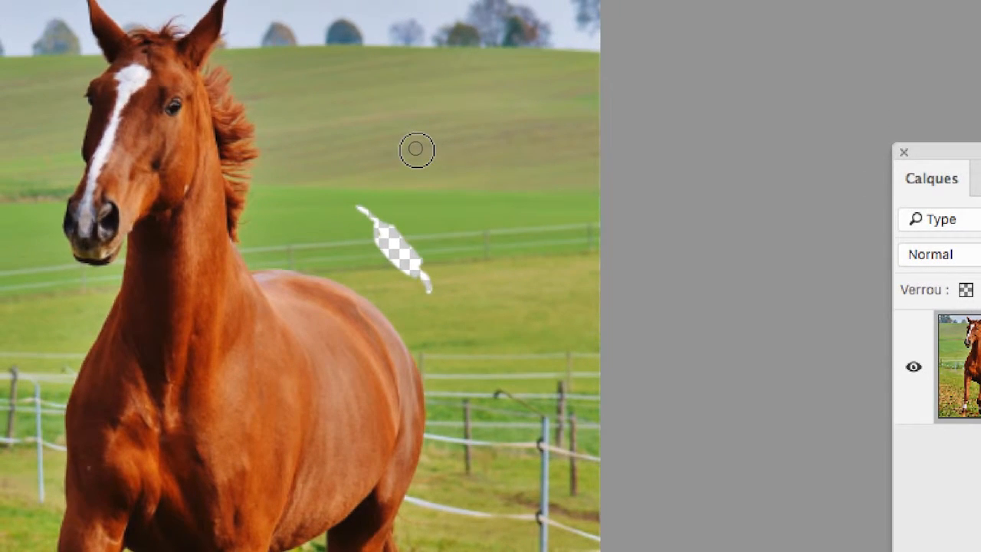
mouse_move(416, 150)
mouse_down()
mouse_move(467, 156)
mouse_move(399, 157)
mouse_up()
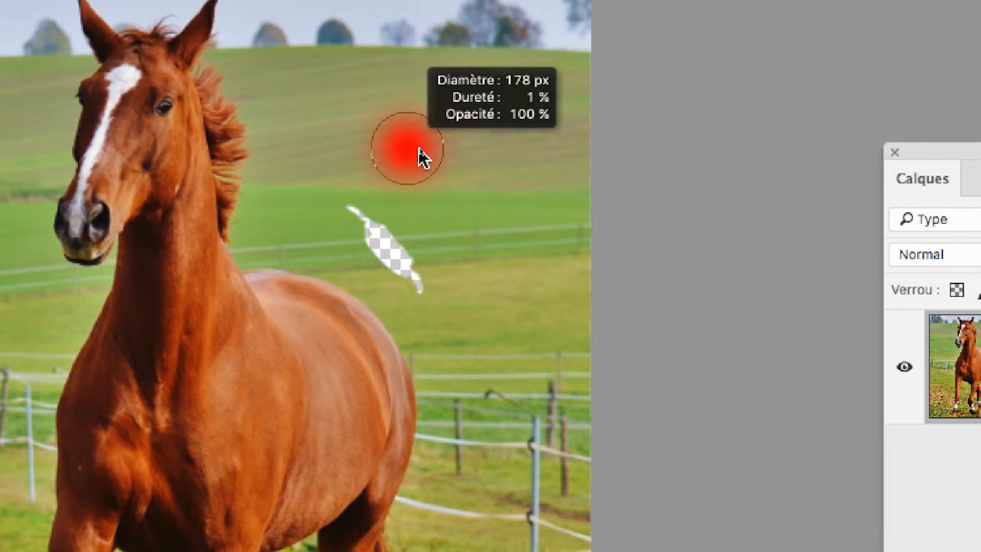
- Vary the brush hardness and size, ending with a hard-edged brush 81 px in diameter
mouse_move(420, 148)
mouse_down()
mouse_move(426, 60)
mouse_move(413, 301)
mouse_up()
drag(417, 182, 420, 192)
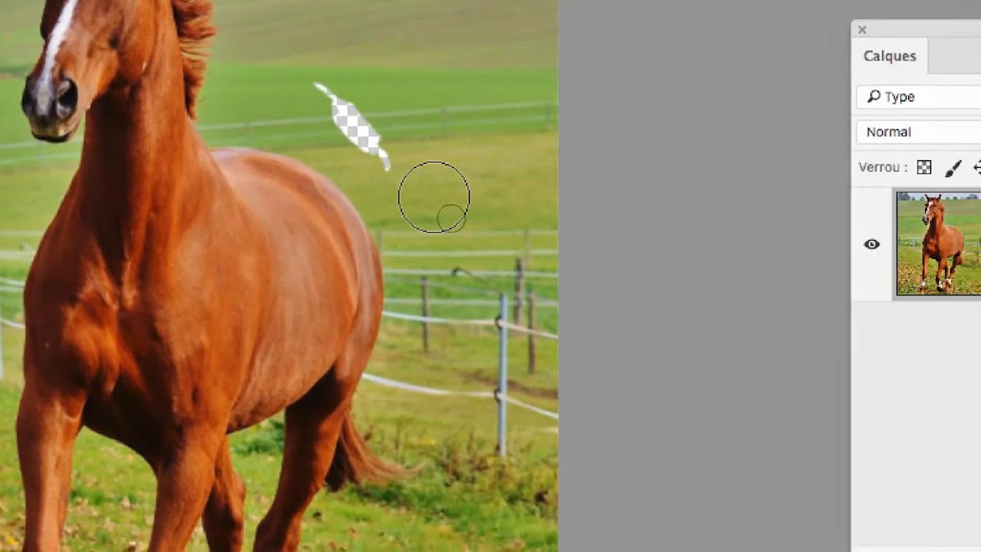
drag(501, 232, 502, 399)
drag(442, 250, 442, 247)
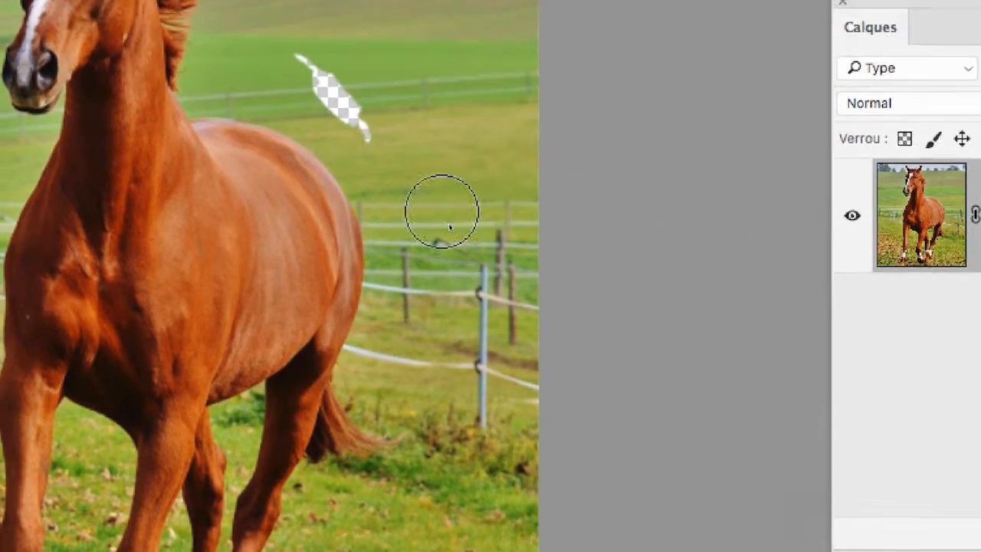
mouse_move(437, 101)
mouse_down()
mouse_move(423, 111)
mouse_move(425, 136)
mouse_move(411, 139)
mouse_up()
mouse_move(434, 230)
mouse_down()
mouse_move(423, 222)
mouse_move(427, 246)
mouse_up()
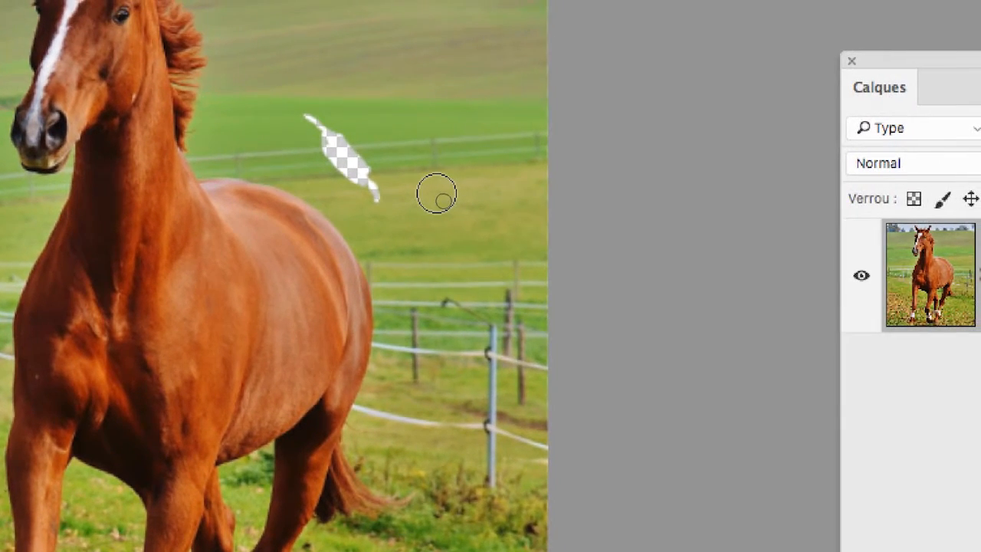
mouse_move(437, 197)
mouse_down()
mouse_move(436, 217)
mouse_move(440, 41)
mouse_move(434, 212)
mouse_move(440, 205)
mouse_move(427, 236)
mouse_move(435, 207)
mouse_up()
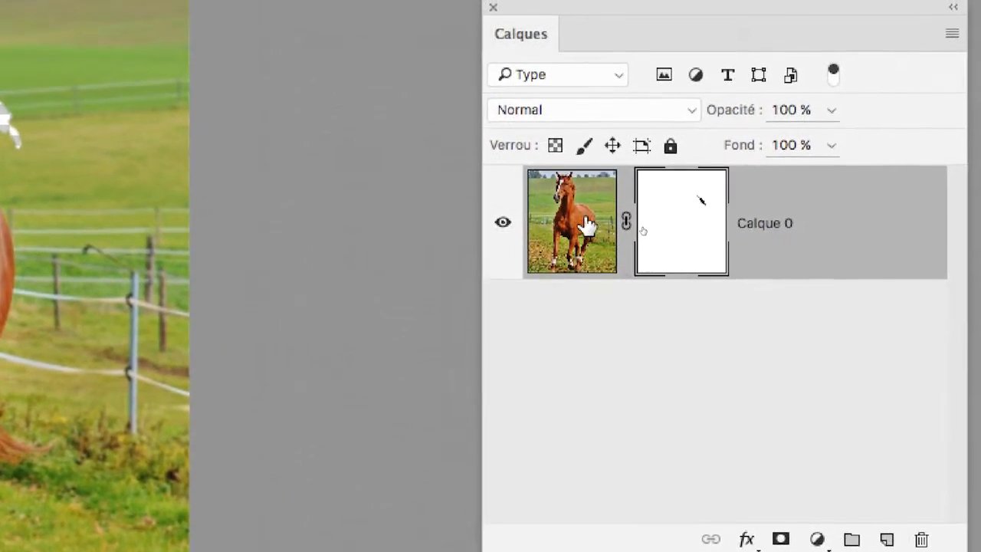
- Paint a black stroke on the horse picture itself, and paint a stroke on the layer mask across the same area
click(945, 227)
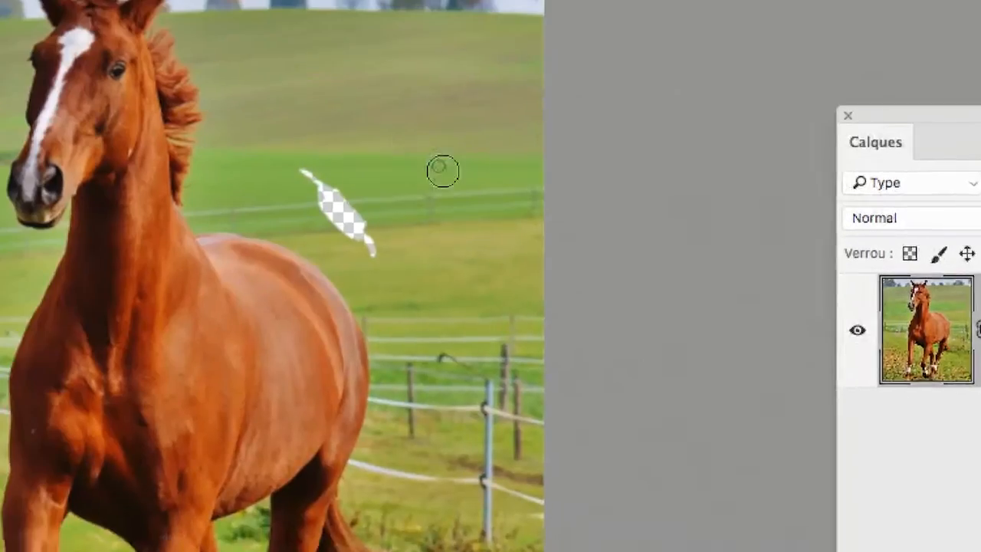
drag(420, 151, 436, 176)
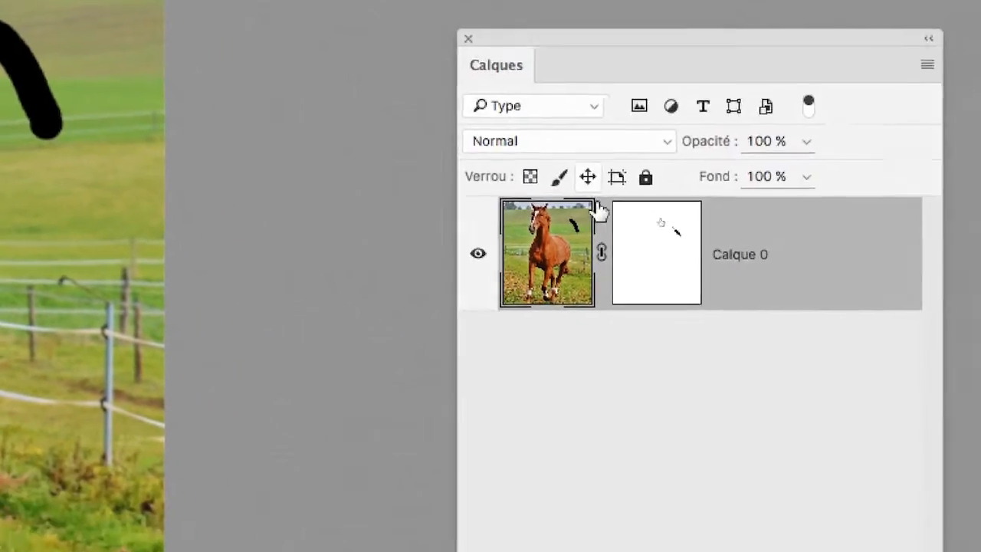
click(612, 226)
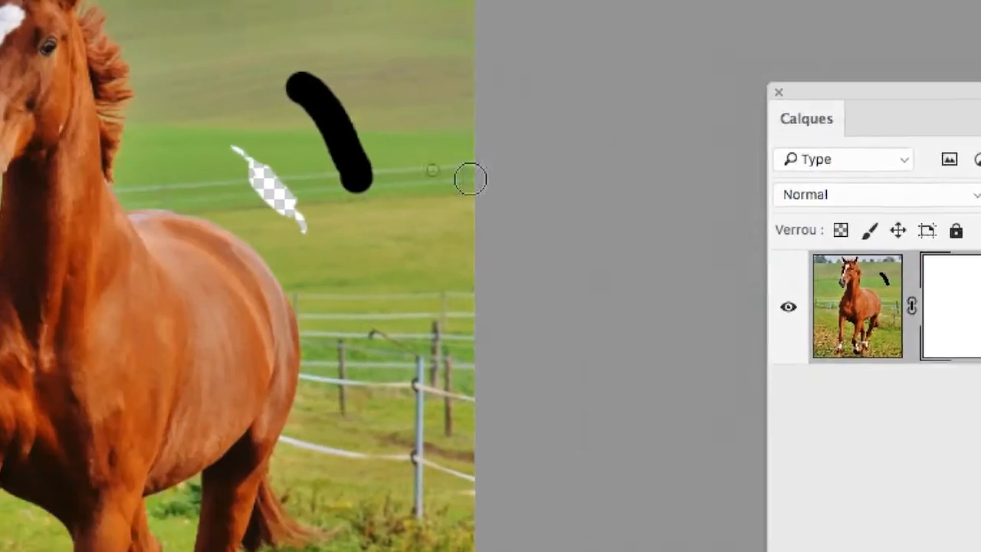
mouse_move(438, 177)
mouse_down()
mouse_move(412, 158)
mouse_move(415, 148)
mouse_move(433, 184)
mouse_move(392, 63)
mouse_move(429, 221)
mouse_up()
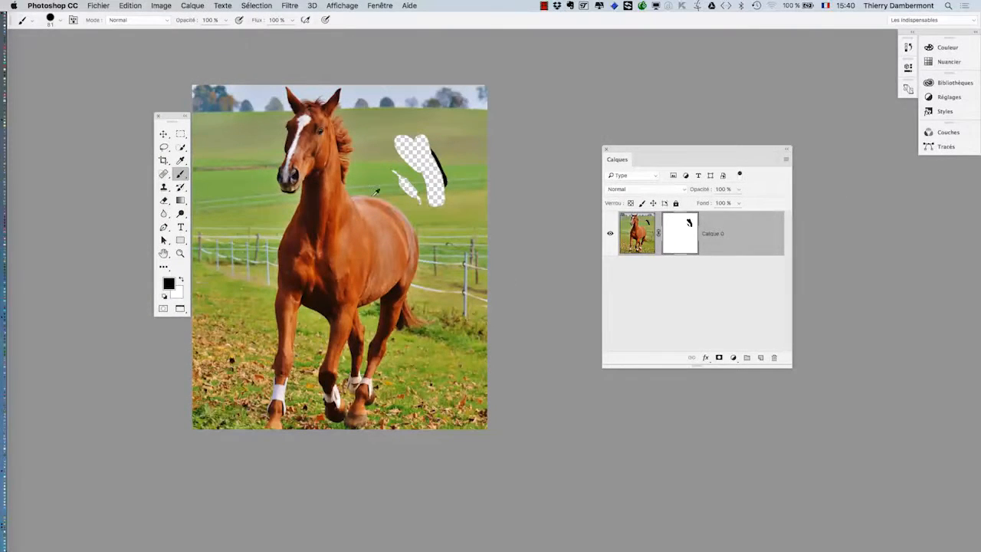
- Move the toolbox clear of the picture and paint the mask black along the horse's hindquarters, tail and between its legs
drag(173, 122, 82, 97)
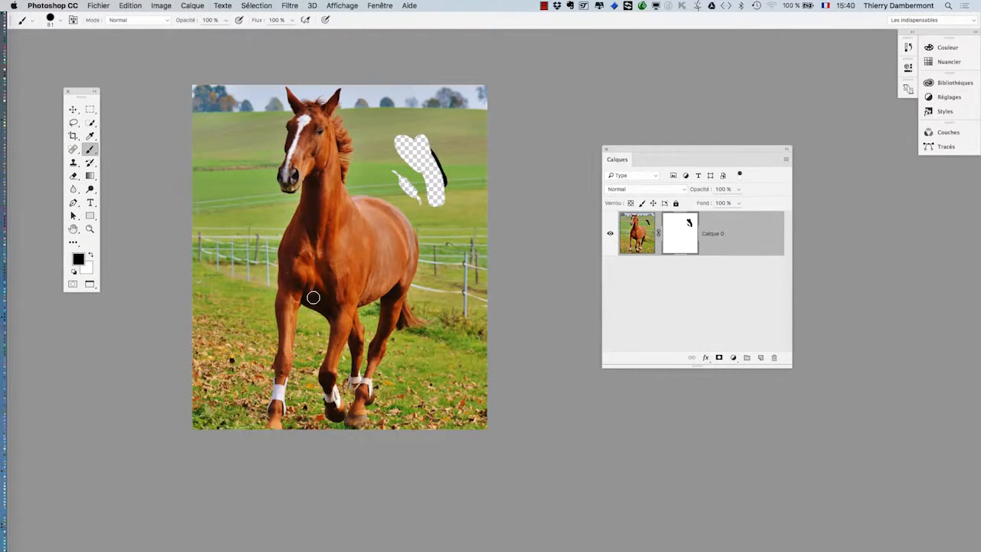
scroll(312, 297, up, 3)
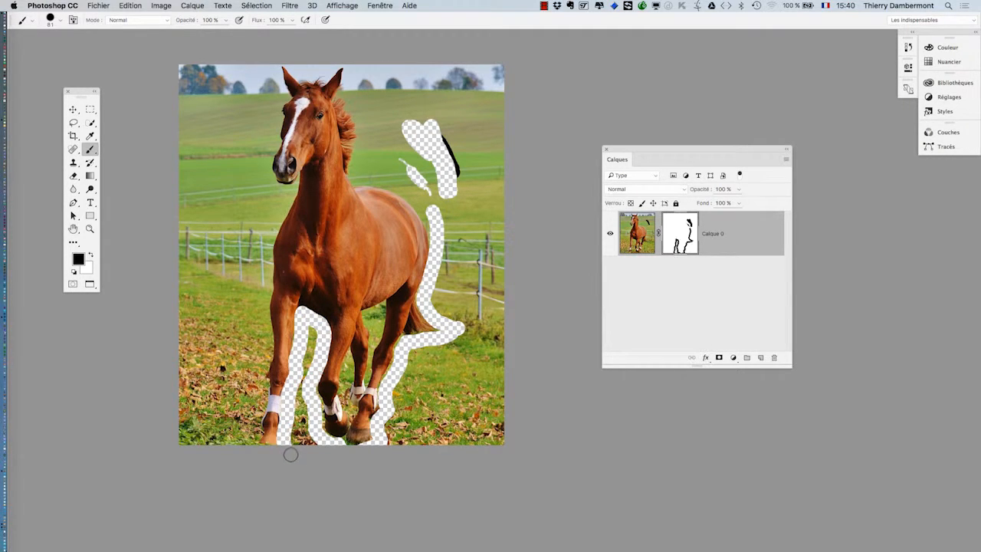
scroll(264, 427, up, 5)
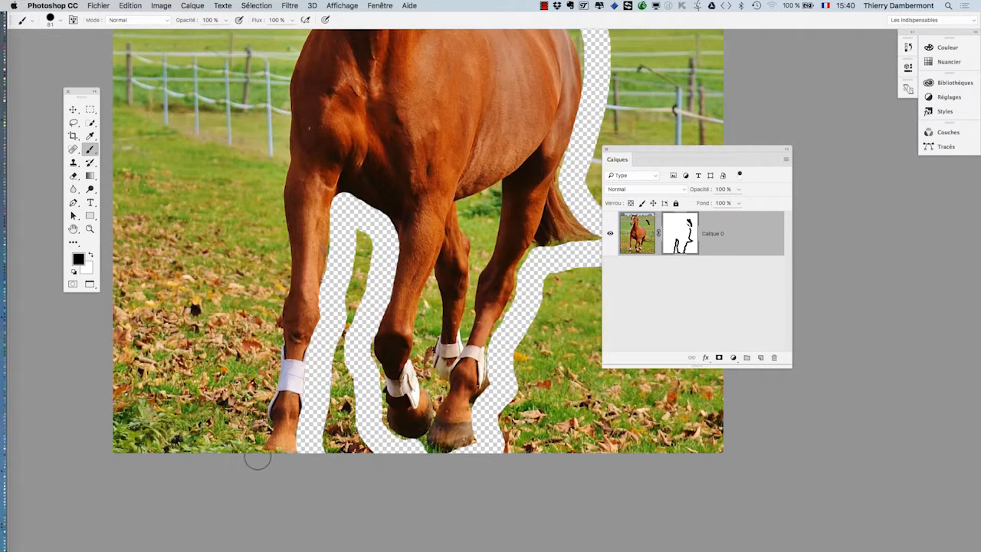
- Paint the mask black up the outer side of the front leg, past the chest and muzzle to the forehead
mouse_move(269, 430)
mouse_down()
mouse_move(295, 284)
mouse_move(292, 89)
mouse_up()
key(space)
drag(311, 158, 330, 379)
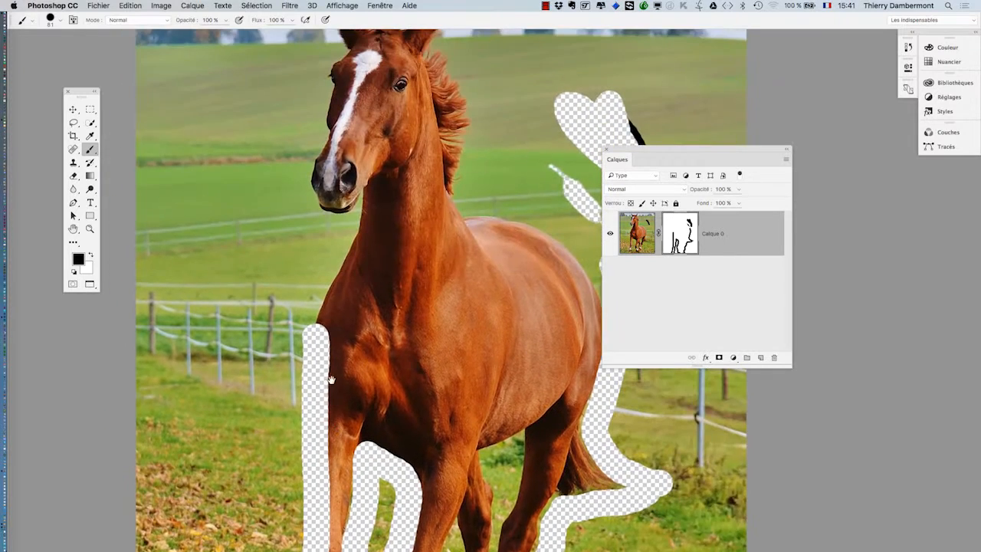
mouse_move(306, 346)
mouse_down()
mouse_move(346, 259)
mouse_move(321, 250)
mouse_move(307, 227)
mouse_move(314, 142)
mouse_up()
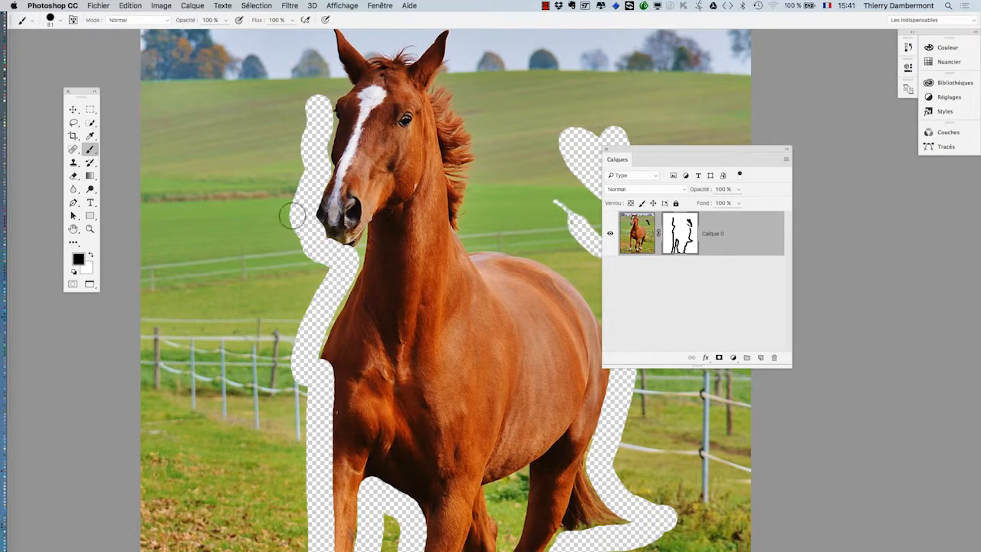
- Switch the foreground colour to white and repaint the mask over the outer front leg to restore its hidden part down to the hoof
key(space)
drag(318, 463, 320, 317)
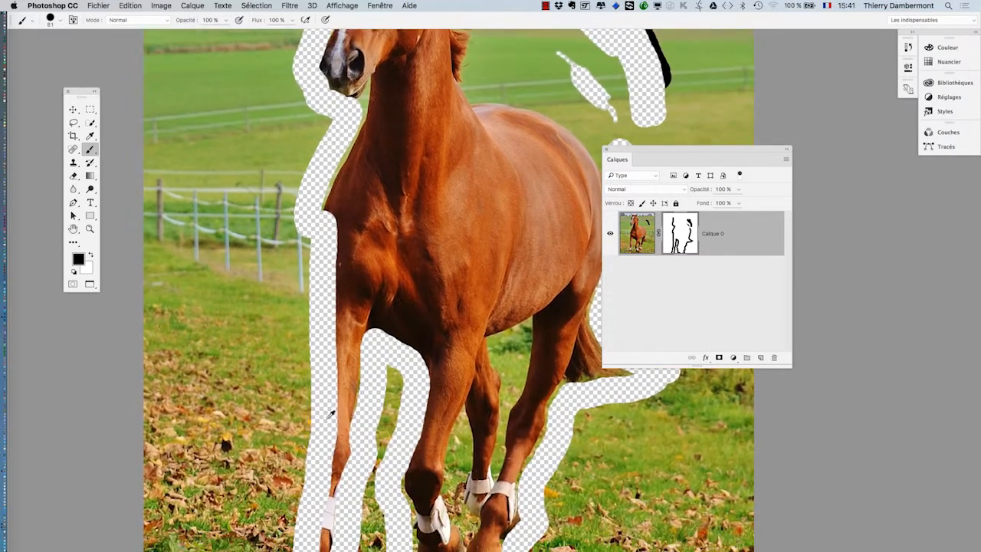
scroll(329, 416, up, 5)
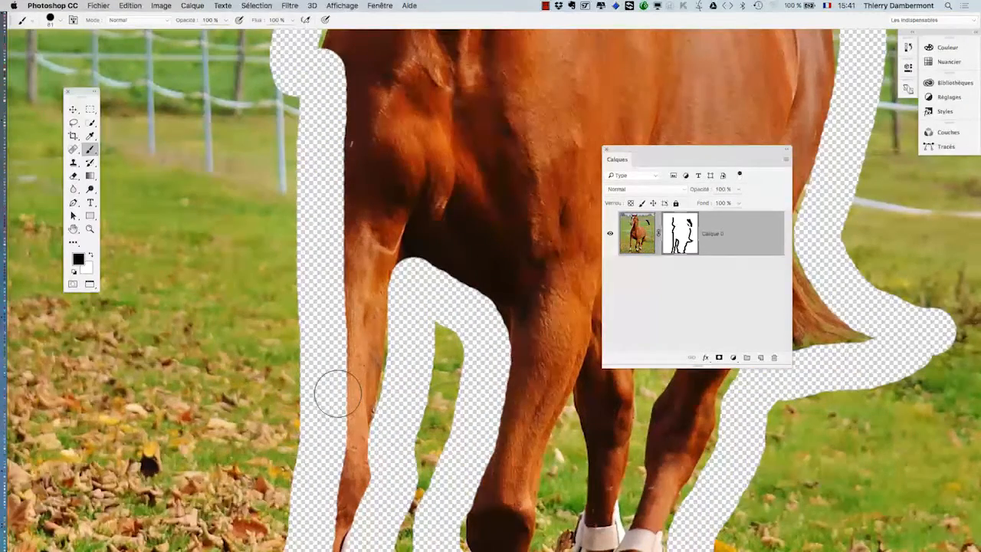
mouse_move(400, 245)
mouse_down()
mouse_move(390, 442)
mouse_move(396, 330)
mouse_move(382, 359)
mouse_up()
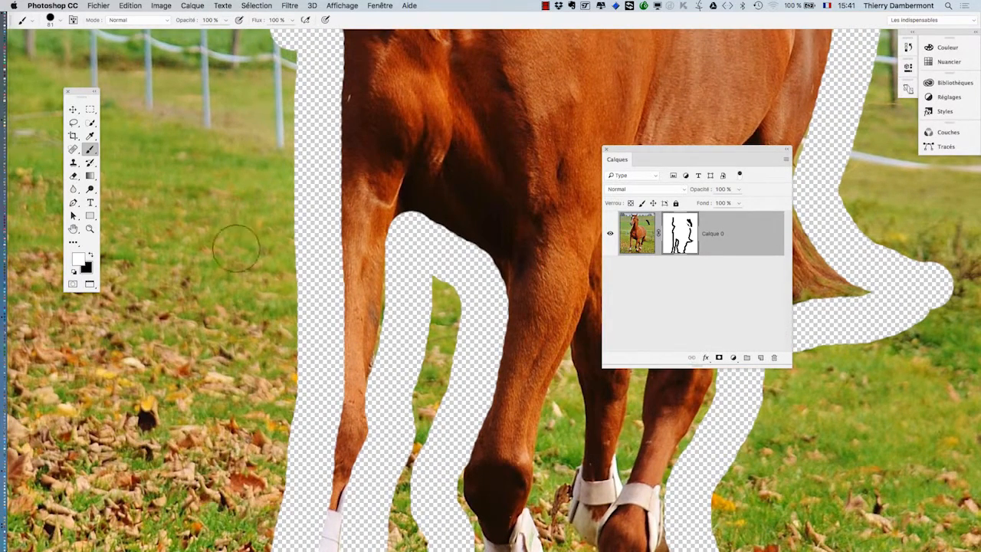
mouse_move(361, 184)
mouse_down()
mouse_move(344, 481)
mouse_move(335, 458)
mouse_move(344, 92)
mouse_move(325, 263)
mouse_move(328, 460)
mouse_move(344, 449)
mouse_up()
scroll(360, 345, down, 5)
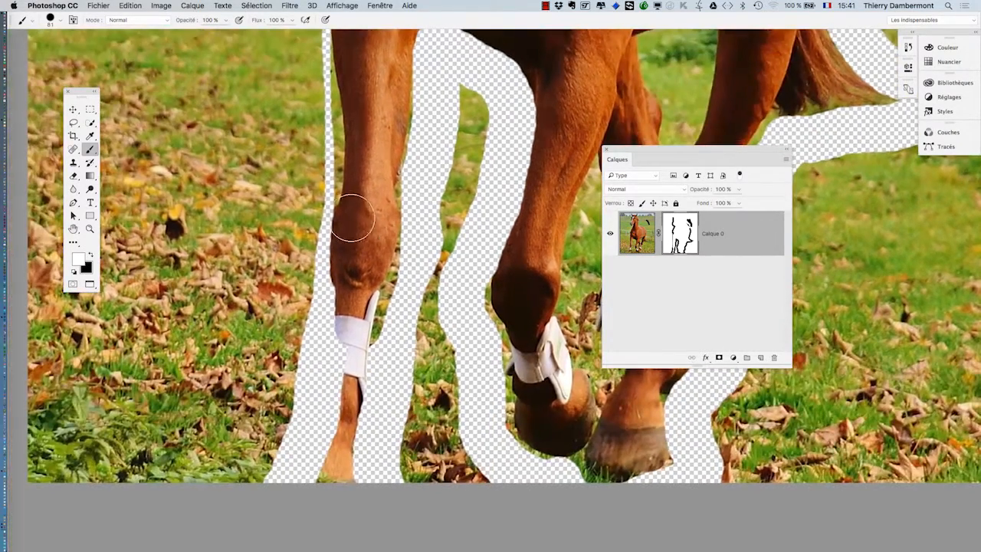
mouse_move(351, 219)
mouse_down()
mouse_move(331, 272)
mouse_move(313, 476)
mouse_move(295, 515)
mouse_up()
scroll(371, 362, up, 5)
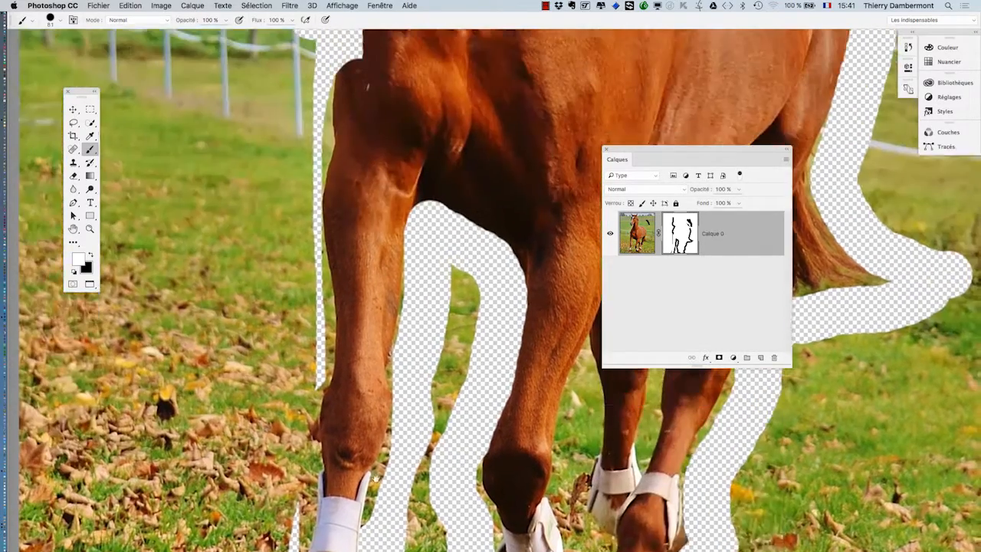
- Return to black and mask the grass again along the outer edge of the restored front leg, from shoulder to hoof
key(x)
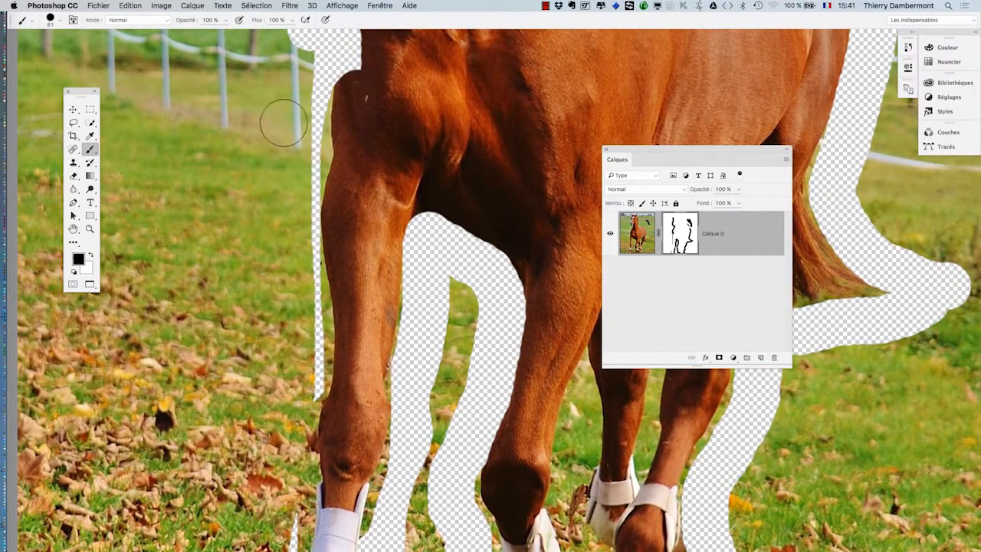
mouse_move(302, 92)
mouse_down()
mouse_move(301, 391)
mouse_move(307, 344)
mouse_move(291, 230)
mouse_up()
scroll(295, 229, down, 10)
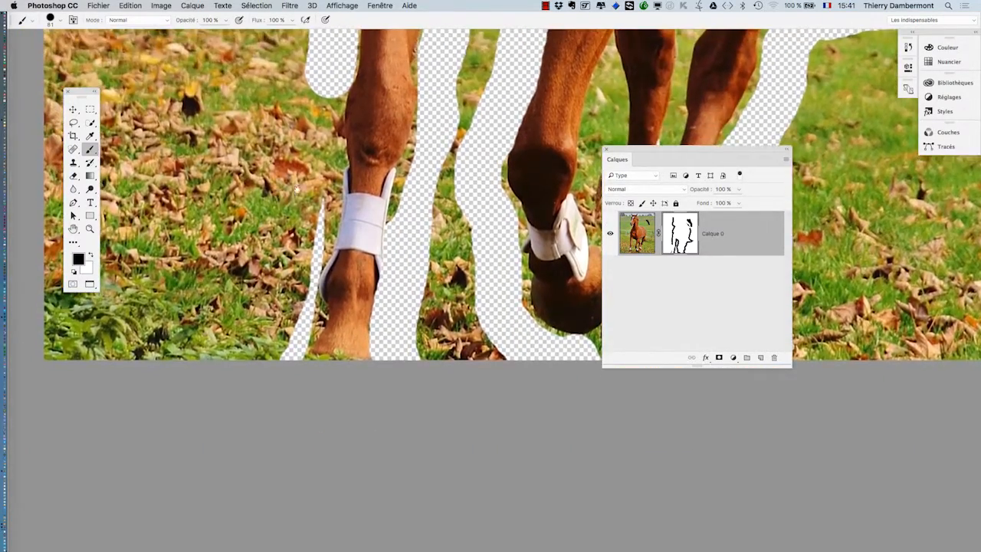
mouse_move(311, 192)
mouse_down()
mouse_move(315, 232)
mouse_move(285, 333)
mouse_up()
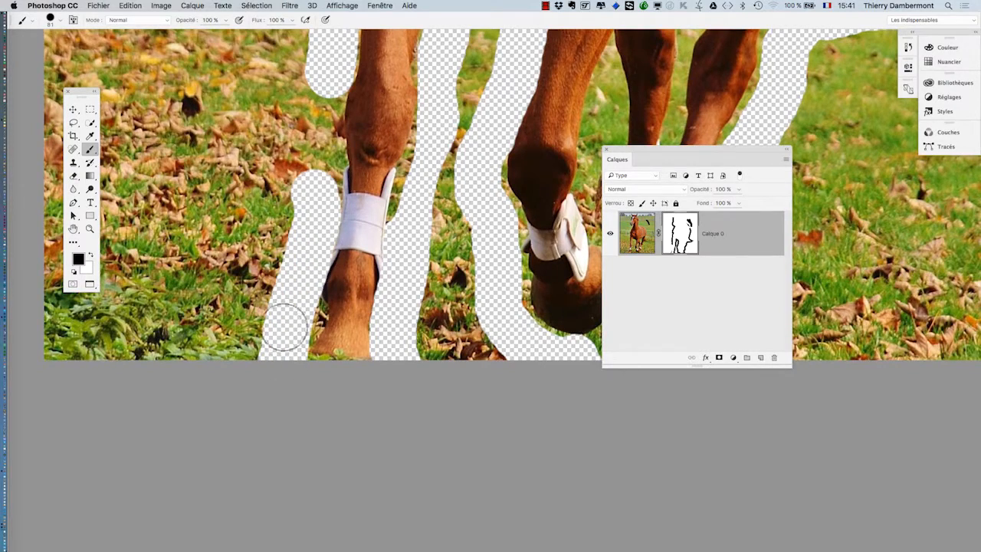
drag(317, 207, 326, 50)
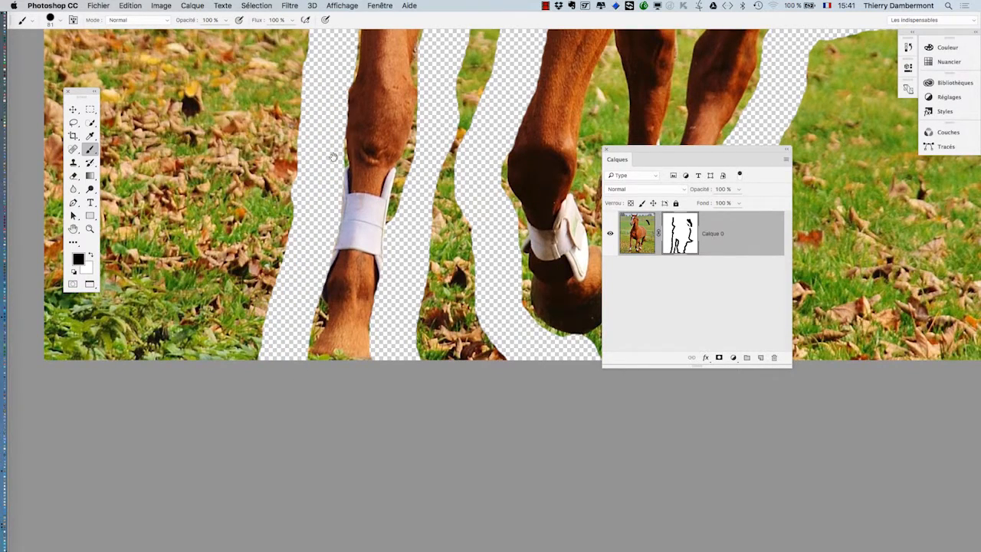
- Reduce the brush to 44 px and repaint the mask in white at the shoulder to restore the hidden edge of the chest
drag(334, 157, 324, 274)
drag(378, 307, 363, 307)
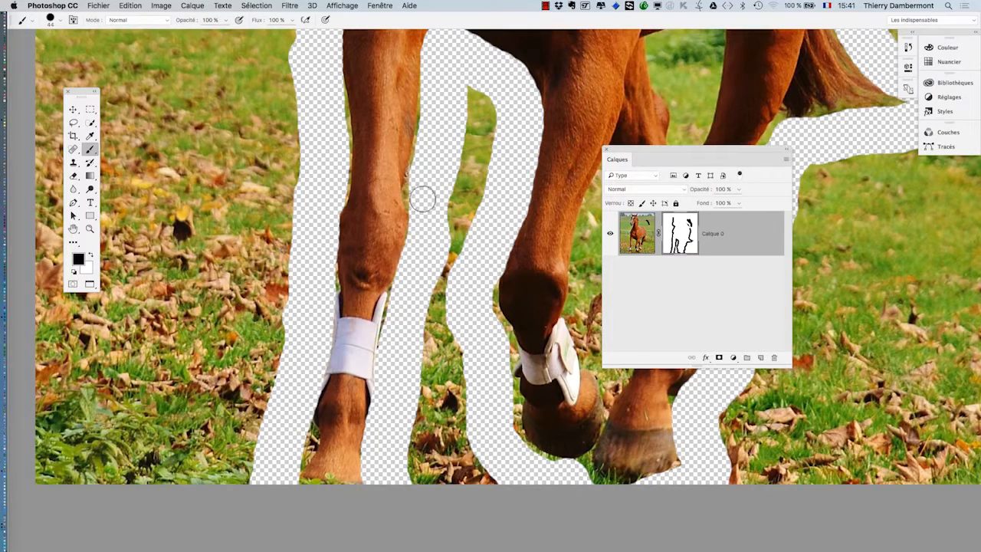
drag(446, 104, 444, 276)
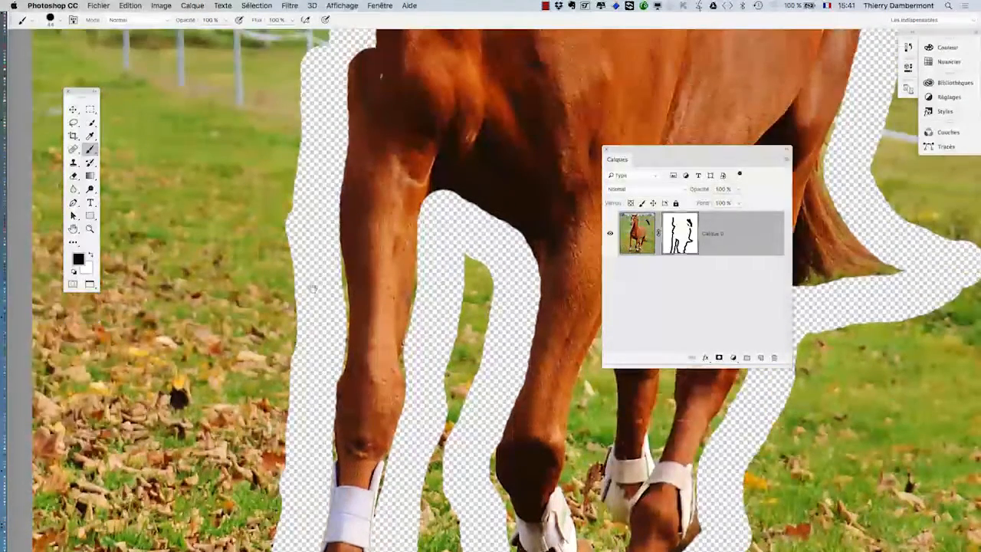
drag(323, 309, 297, 503)
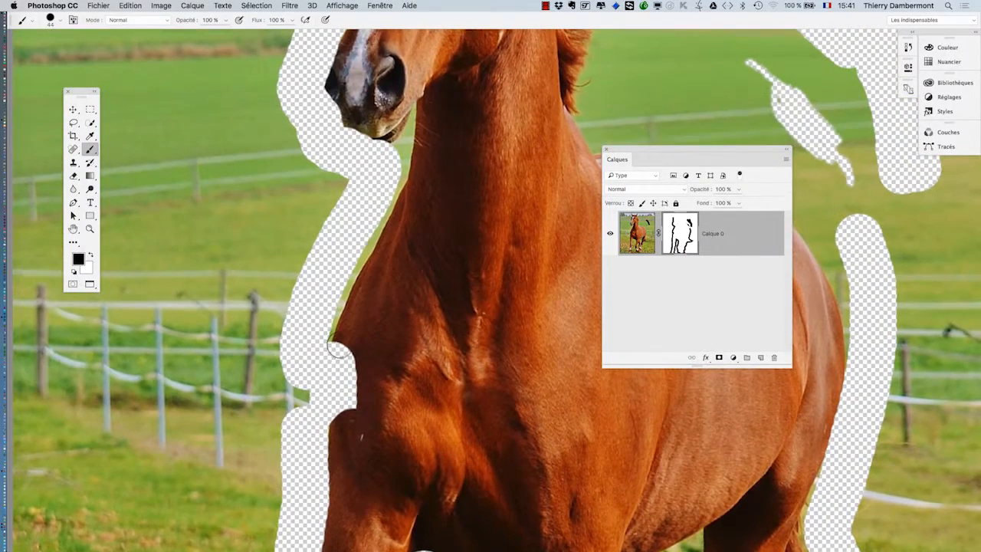
mouse_move(342, 345)
mouse_down()
mouse_move(343, 447)
mouse_move(360, 344)
mouse_up()
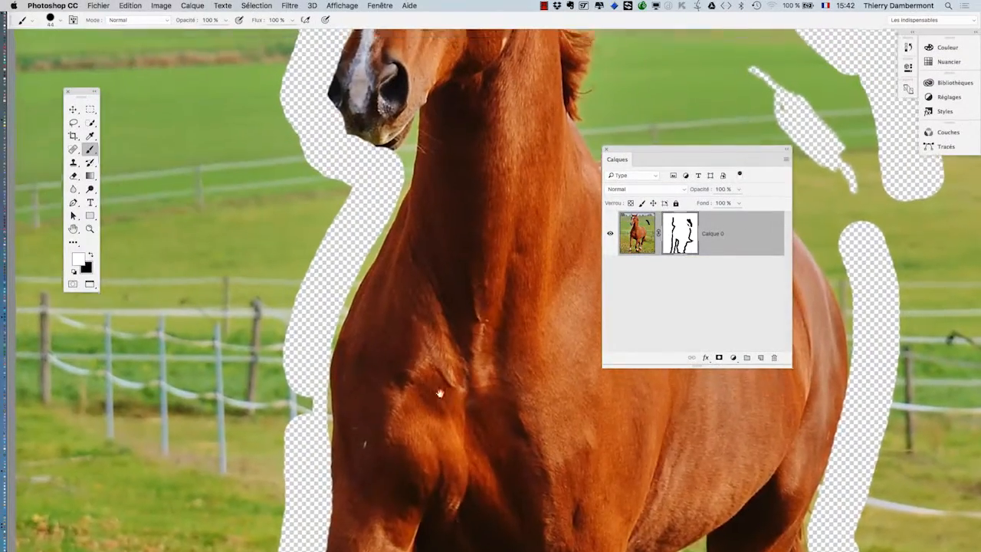
- Return to black and mask the background around both ears, down the neck inside the mane, and along the back to the hindquarters
scroll(440, 394, up, 10)
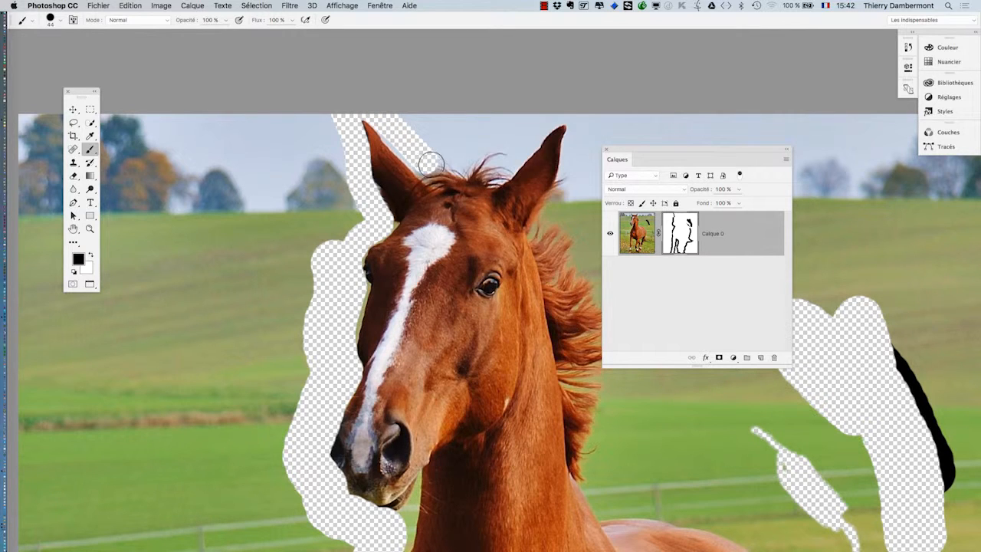
mouse_move(431, 163)
mouse_down()
mouse_move(495, 172)
mouse_move(544, 123)
mouse_up()
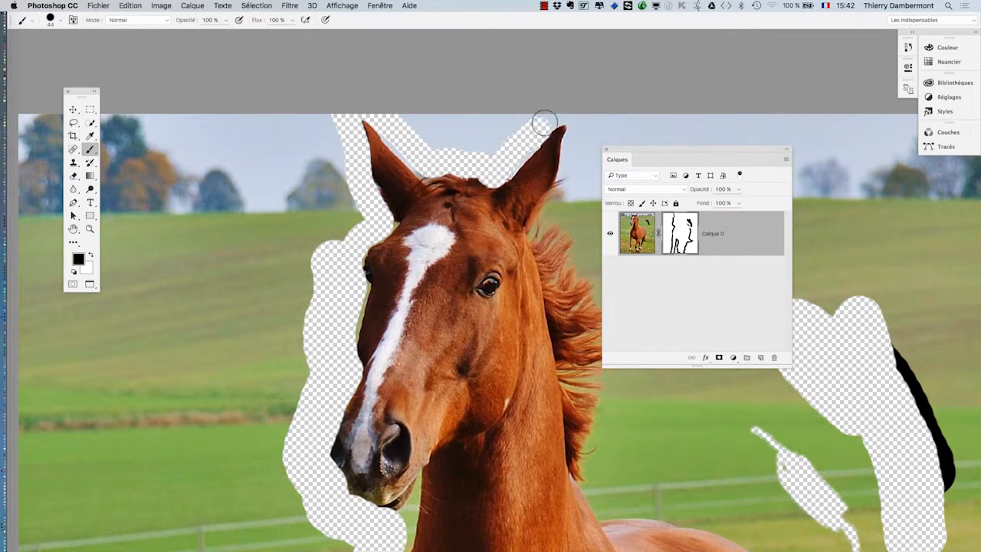
drag(486, 162, 309, 83)
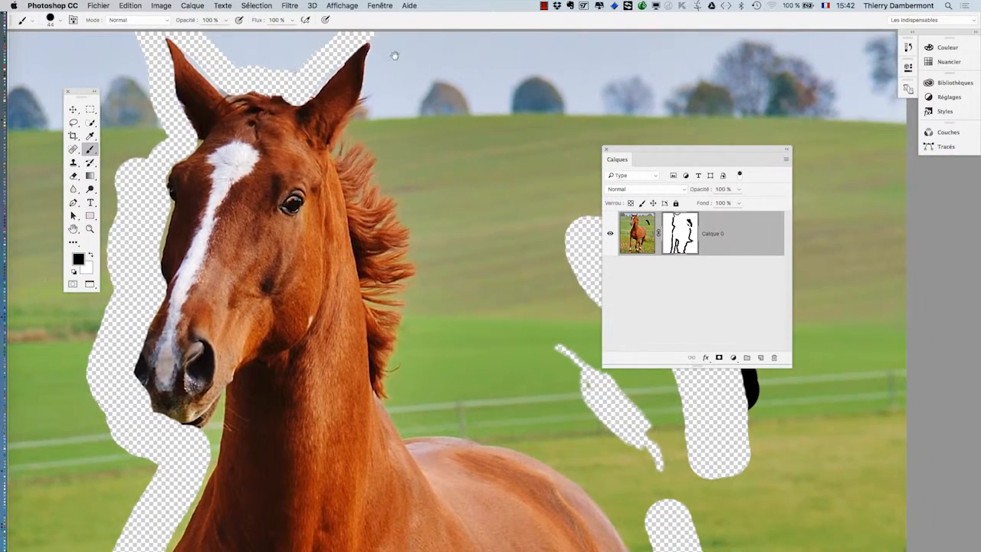
drag(394, 54, 391, 62)
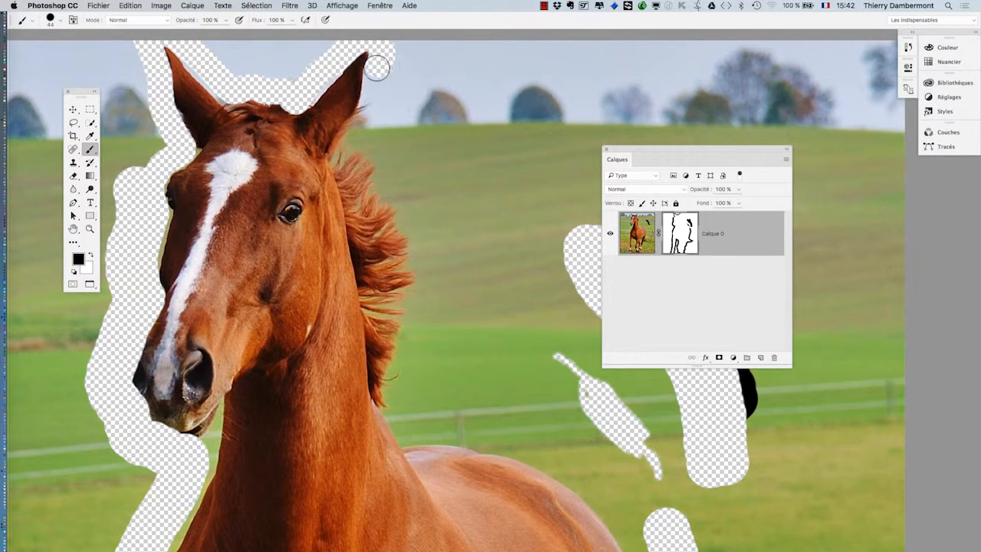
mouse_move(374, 96)
mouse_down()
mouse_move(346, 161)
mouse_move(365, 262)
mouse_up()
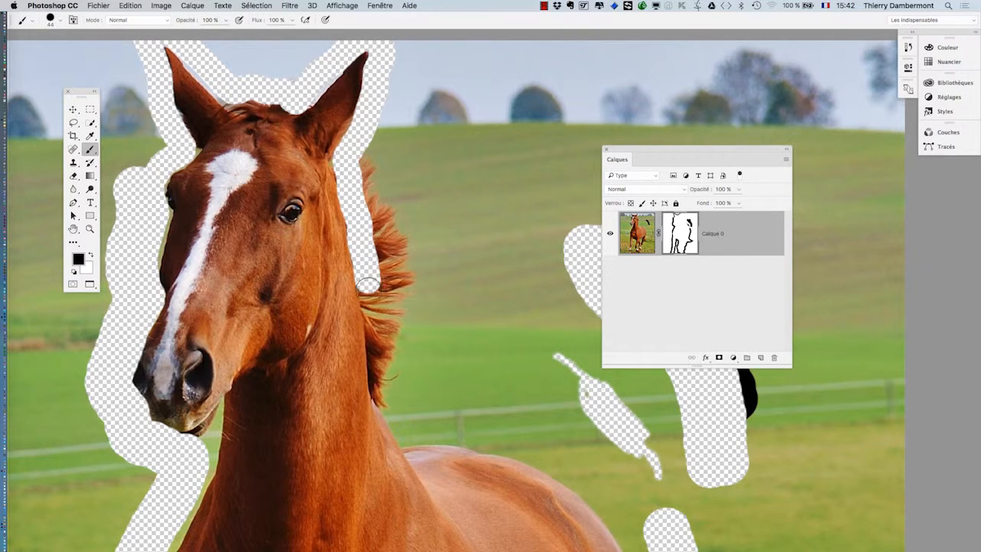
mouse_move(373, 308)
mouse_down()
mouse_move(386, 391)
mouse_move(409, 436)
mouse_move(258, 312)
mouse_move(317, 312)
mouse_move(442, 364)
mouse_move(476, 395)
mouse_move(513, 452)
mouse_move(527, 541)
mouse_move(502, 445)
mouse_up()
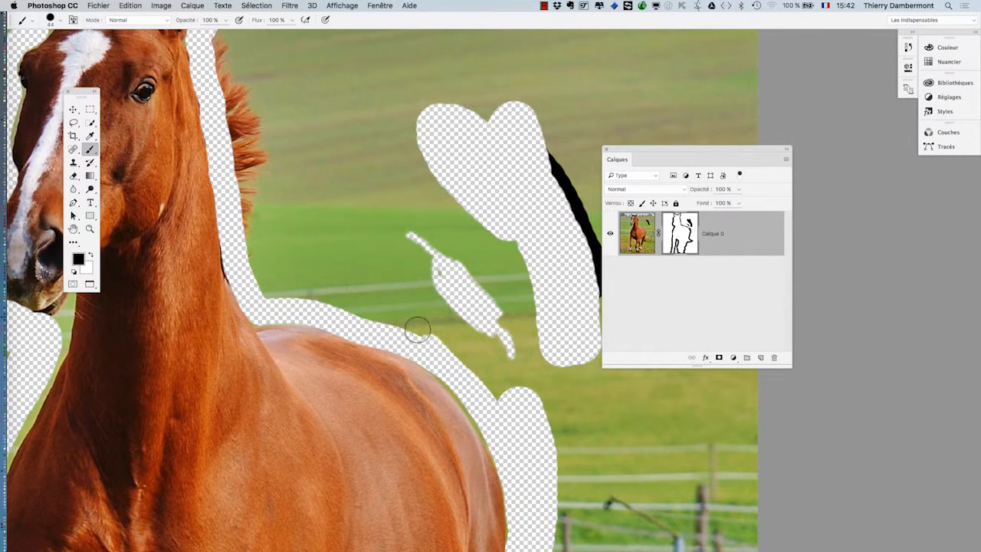
- Save the document as Red_Horse_uhd.psd in Photoshop format with layers, in the Photoshop intro 2 folder
alt+click(416, 327)
drag(413, 325, 411, 170)
click(99, 5)
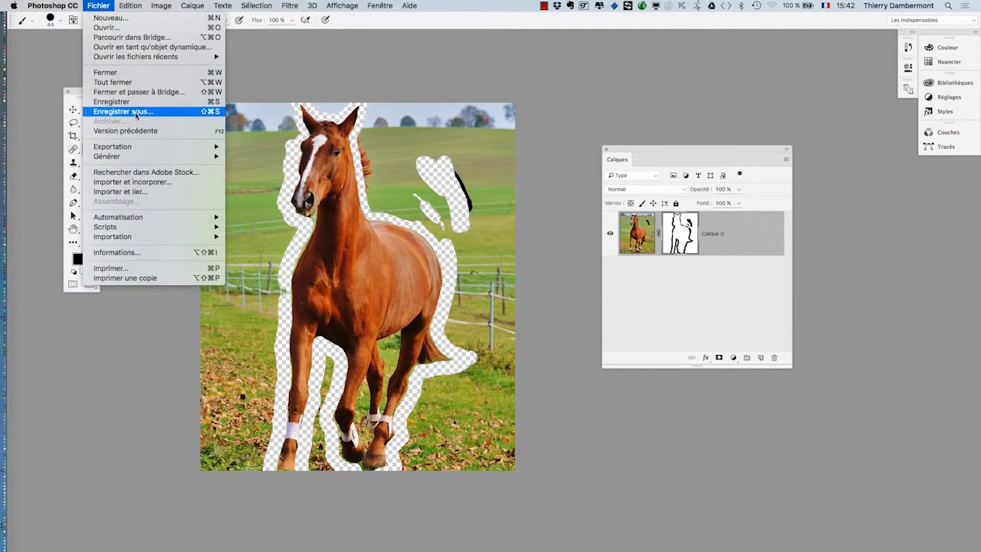
click(131, 110)
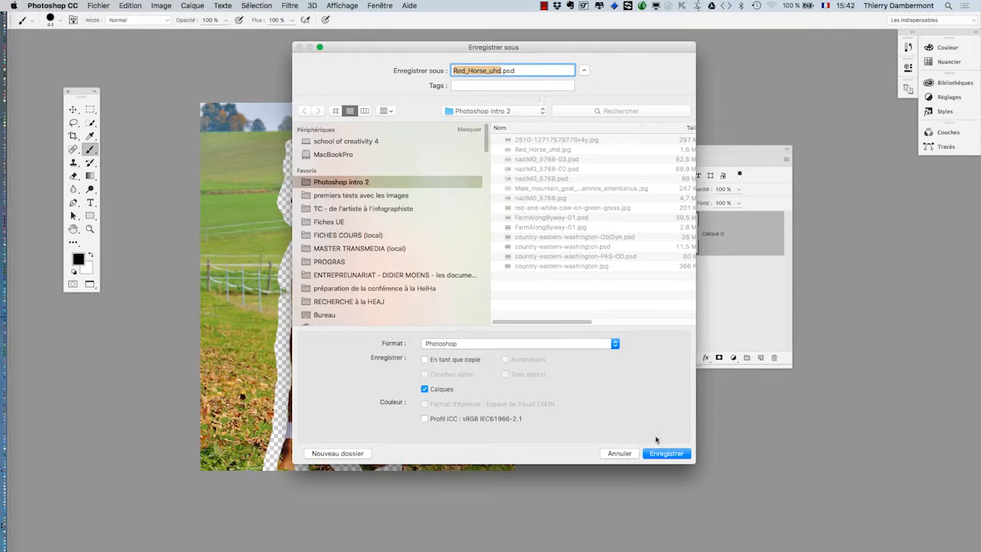
click(667, 453)
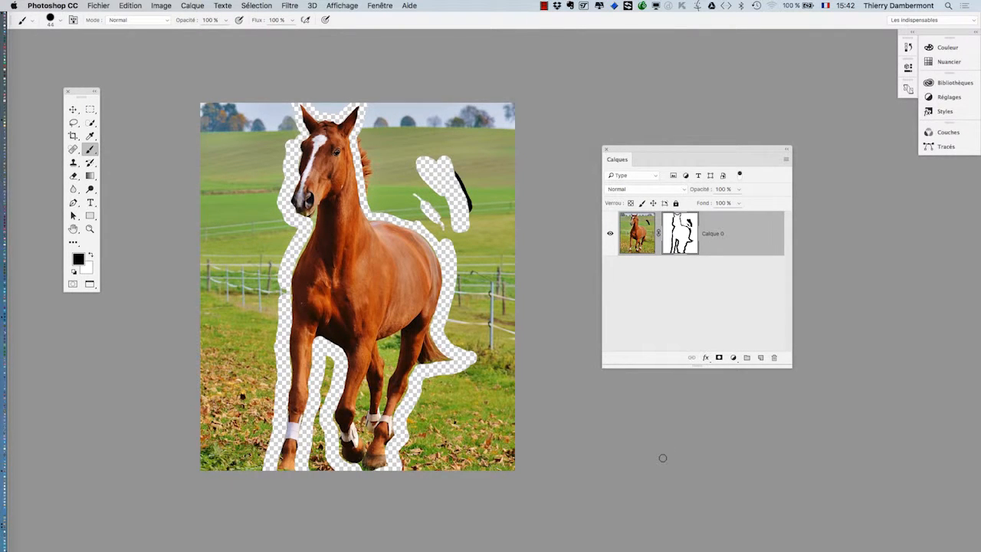
- Enlarge the brush to 220 px and mask all the remaining background behind the horse, from the sky down to the grass
mouse_move(474, 210)
mouse_down()
mouse_move(498, 210)
mouse_move(471, 181)
mouse_move(465, 130)
mouse_move(492, 113)
mouse_move(498, 134)
mouse_move(413, 161)
mouse_up()
mouse_move(425, 178)
mouse_down()
mouse_move(404, 201)
mouse_move(384, 196)
mouse_move(373, 147)
mouse_move(385, 105)
mouse_move(476, 102)
mouse_move(407, 127)
mouse_move(425, 161)
mouse_move(396, 158)
mouse_move(430, 201)
mouse_move(412, 202)
mouse_move(467, 269)
mouse_move(472, 303)
mouse_move(460, 335)
mouse_move(495, 143)
mouse_move(500, 204)
mouse_move(471, 233)
mouse_up()
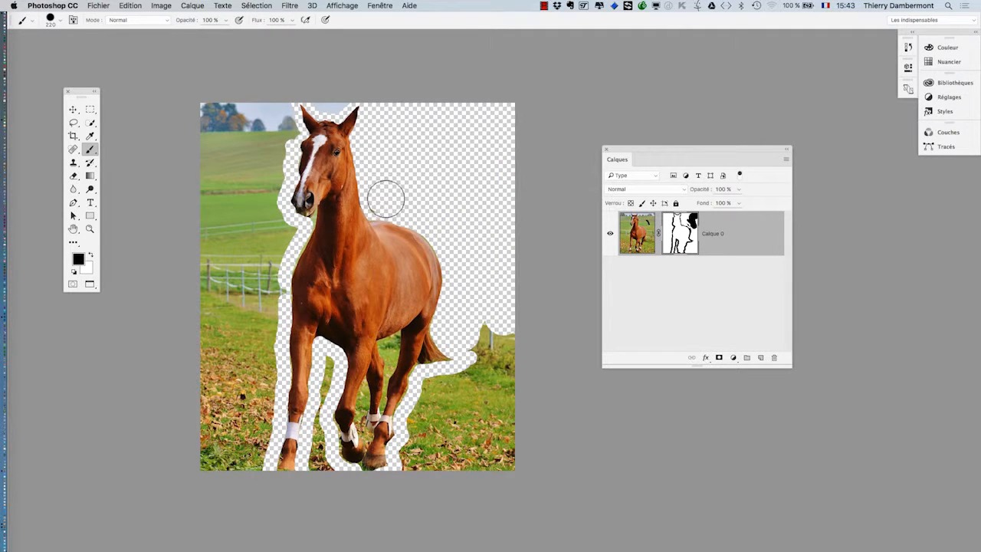
mouse_move(396, 200)
mouse_down()
mouse_move(460, 221)
mouse_move(485, 273)
mouse_move(501, 477)
mouse_move(508, 319)
mouse_move(477, 397)
mouse_move(477, 337)
mouse_move(472, 385)
mouse_move(431, 393)
mouse_move(414, 477)
mouse_move(457, 421)
mouse_move(471, 434)
mouse_move(455, 497)
mouse_up()
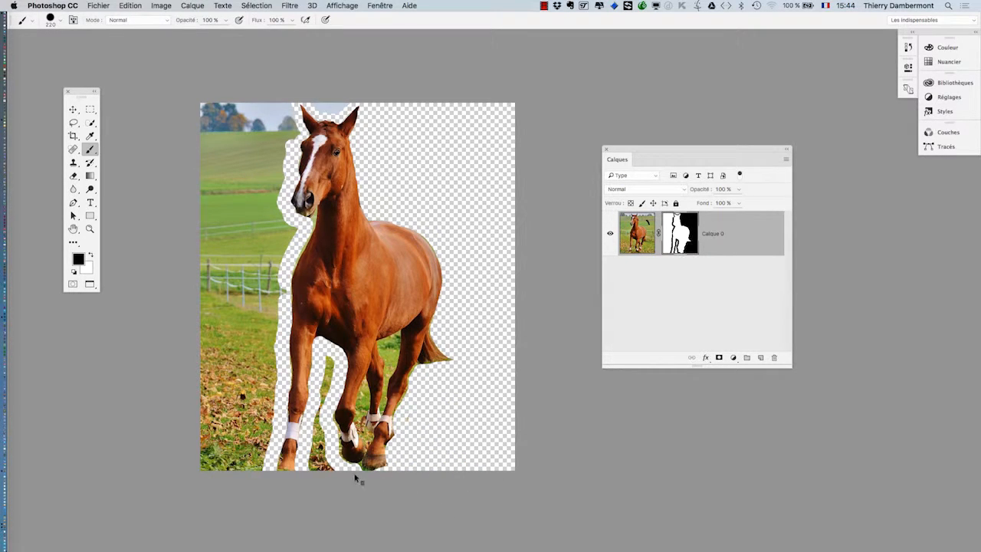
- Mask the grass strip between the front legs and, with a 41 px brush, the gap between the raised front leg and far hind leg
mouse_move(315, 452)
mouse_down()
mouse_move(305, 451)
mouse_move(324, 431)
mouse_up()
scroll(313, 446, up, 2)
mouse_move(336, 245)
mouse_down()
mouse_move(345, 302)
mouse_move(330, 436)
mouse_move(355, 519)
mouse_up()
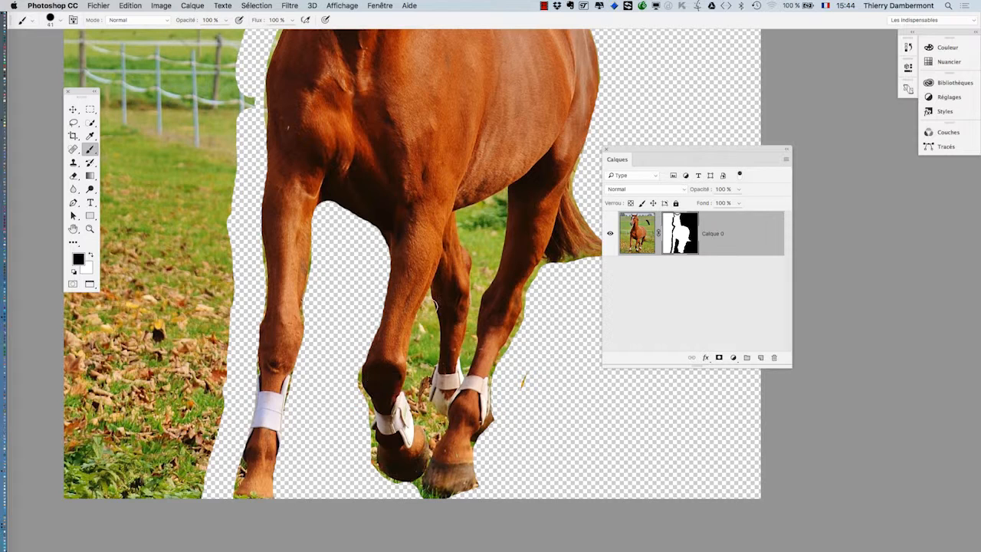
mouse_move(428, 308)
mouse_down()
mouse_move(422, 403)
mouse_move(433, 436)
mouse_move(417, 391)
mouse_move(427, 335)
mouse_up()
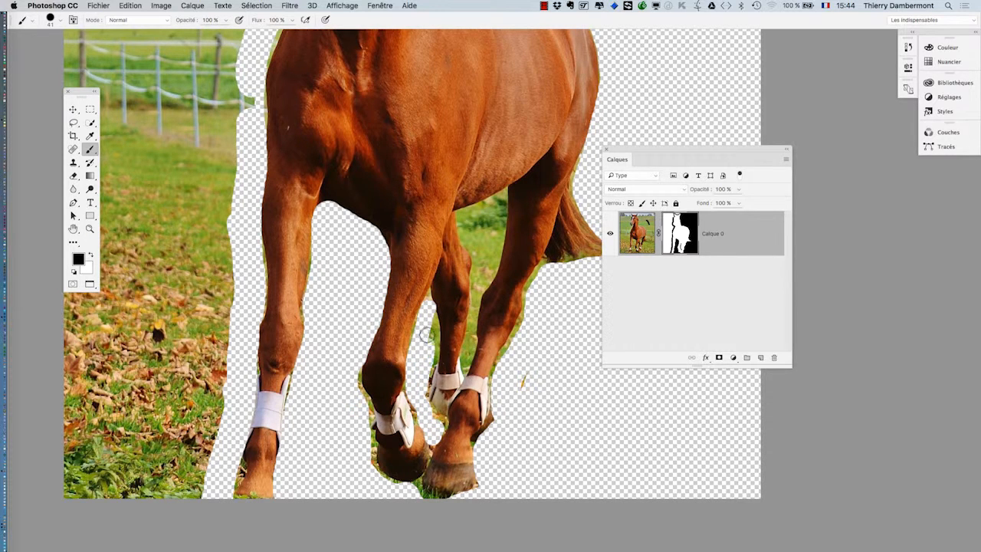
- With a 29 px brush, mask the grass between the hind legs up to the belly and the stray spot behind them
mouse_move(453, 245)
mouse_down()
mouse_move(462, 217)
mouse_move(503, 197)
mouse_move(490, 268)
mouse_up()
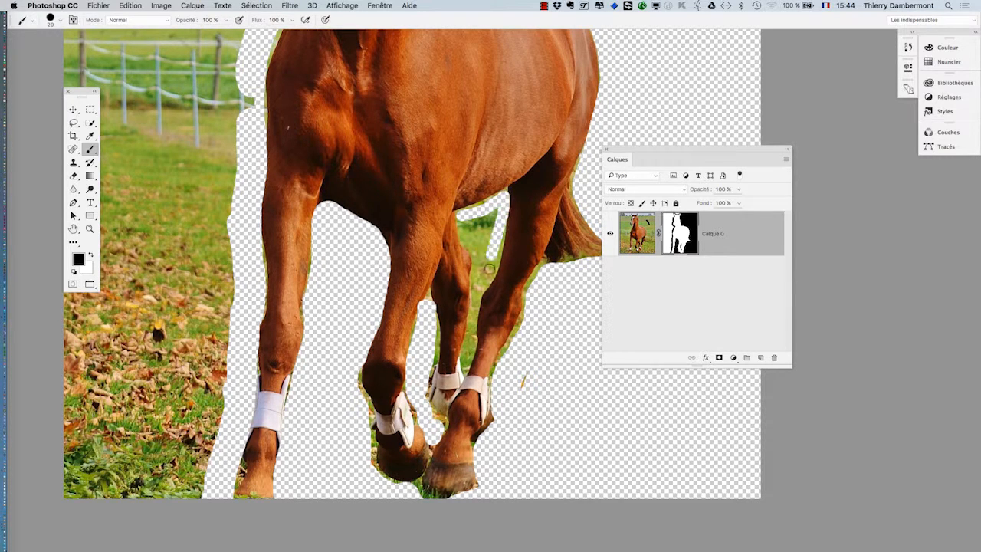
drag(478, 310, 469, 356)
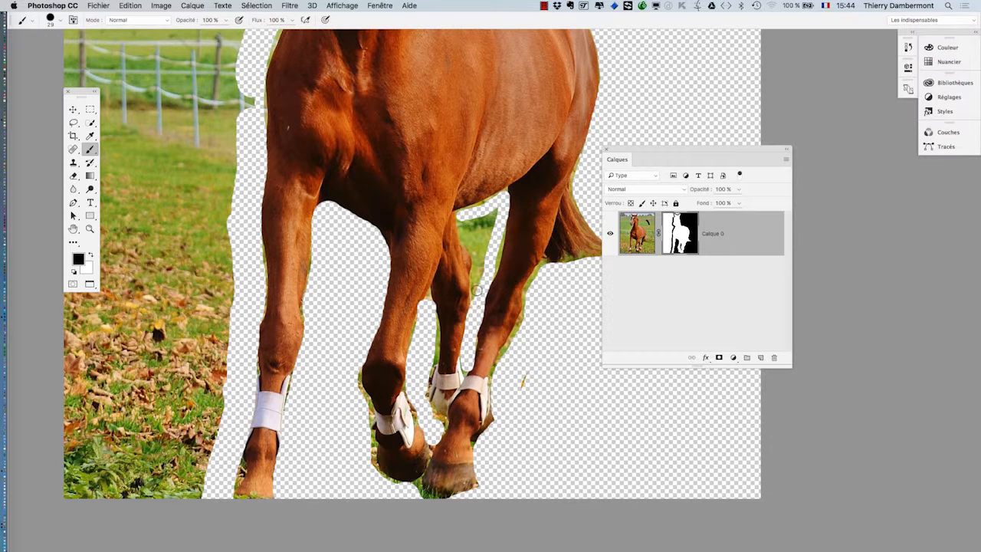
drag(477, 291, 473, 243)
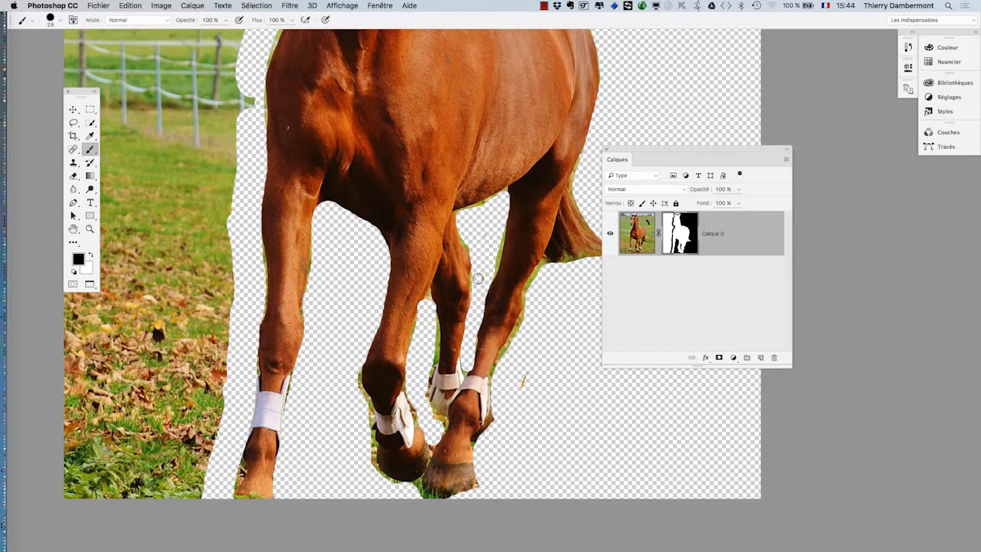
mouse_move(339, 288)
mouse_down()
mouse_move(387, 289)
mouse_move(408, 313)
mouse_move(398, 312)
mouse_up()
click(525, 381)
- Enlarge the brush up to 291 px and mask all the remaining background in front of the horse, out to the image edge
scroll(403, 310, down, 2)
scroll(403, 310, down, 1)
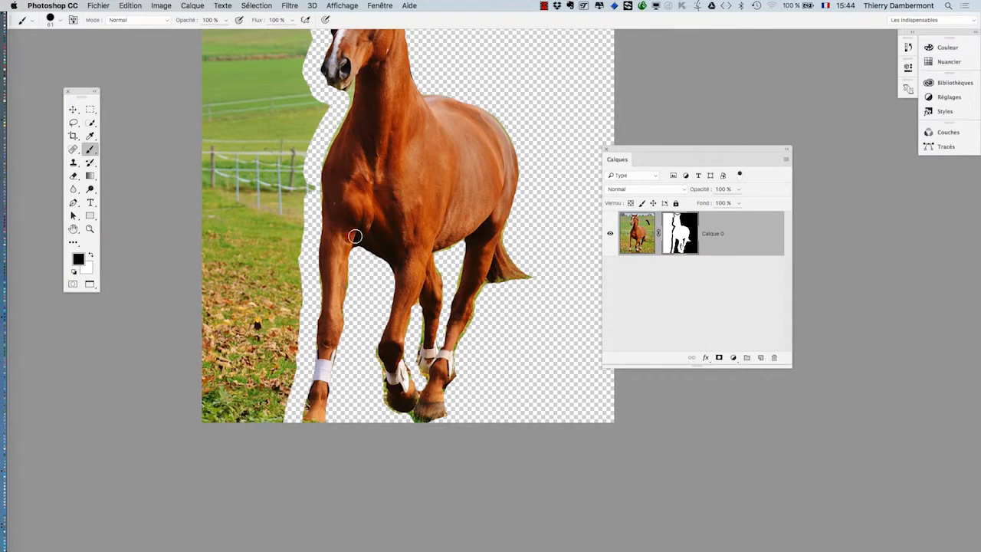
mouse_move(355, 236)
mouse_down()
mouse_move(382, 261)
mouse_move(385, 305)
mouse_up()
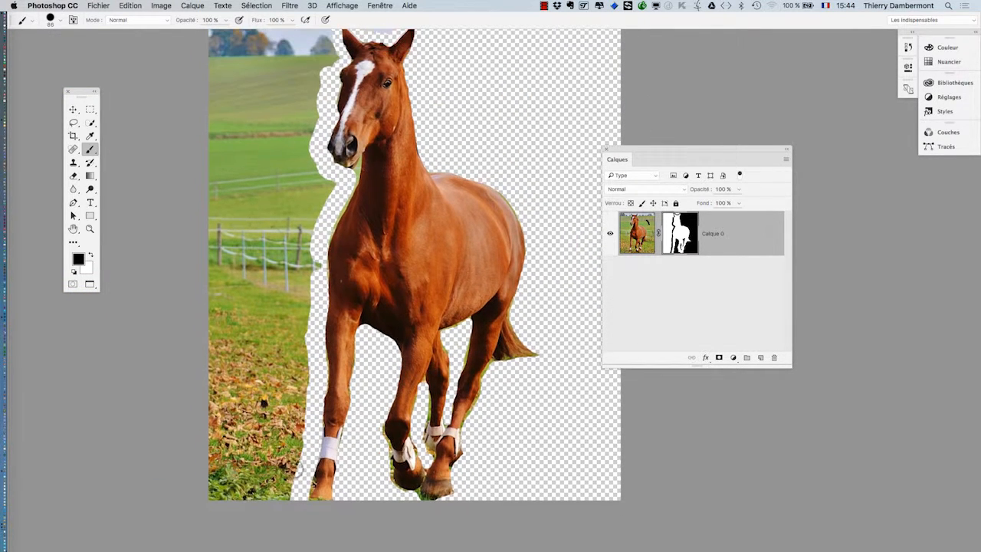
drag(284, 455, 293, 455)
mouse_move(282, 503)
mouse_down()
mouse_move(311, 220)
mouse_move(325, 177)
mouse_move(310, 115)
mouse_up()
mouse_move(310, 155)
mouse_down()
mouse_move(323, 239)
mouse_move(342, 146)
mouse_move(332, 99)
mouse_move(397, 105)
mouse_move(412, 96)
mouse_move(320, 97)
mouse_move(309, 293)
mouse_move(319, 255)
mouse_move(341, 257)
mouse_up()
scroll(268, 150, down, 1)
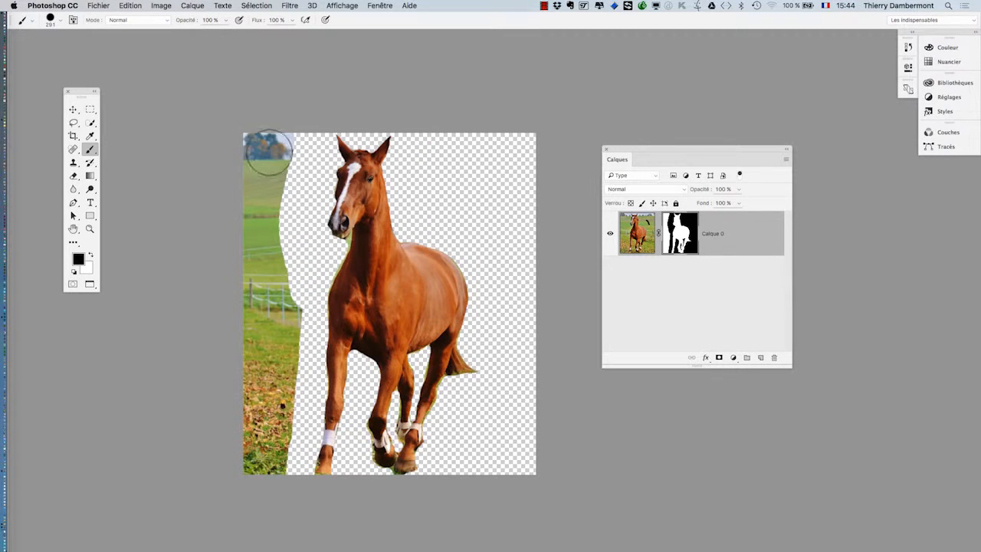
mouse_move(268, 150)
mouse_down()
mouse_move(233, 504)
mouse_move(258, 484)
mouse_move(274, 300)
mouse_move(285, 285)
mouse_move(278, 453)
mouse_move(264, 229)
mouse_move(284, 122)
mouse_move(265, 189)
mouse_up()
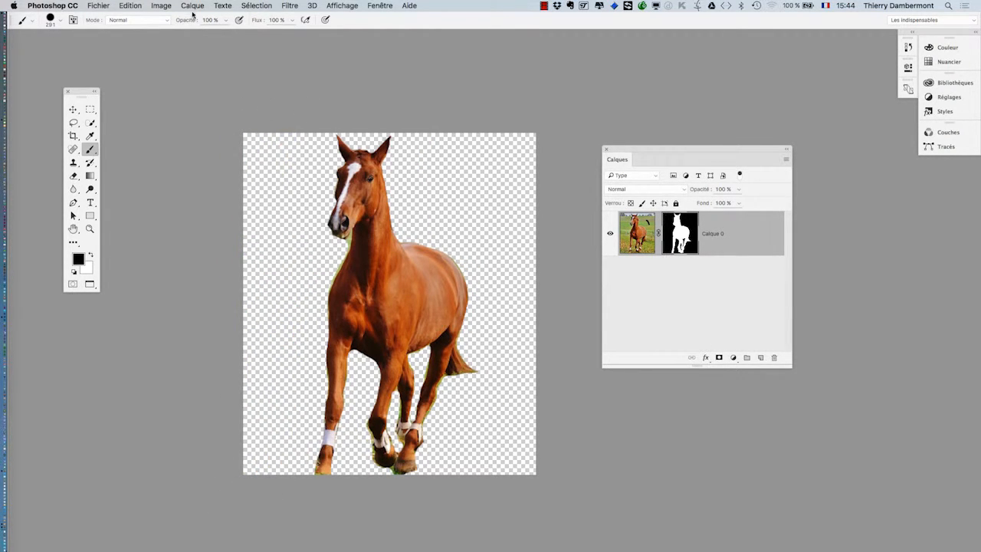
- Save the document with the finished horse mask and show the whole image smaller
click(98, 5)
click(115, 102)
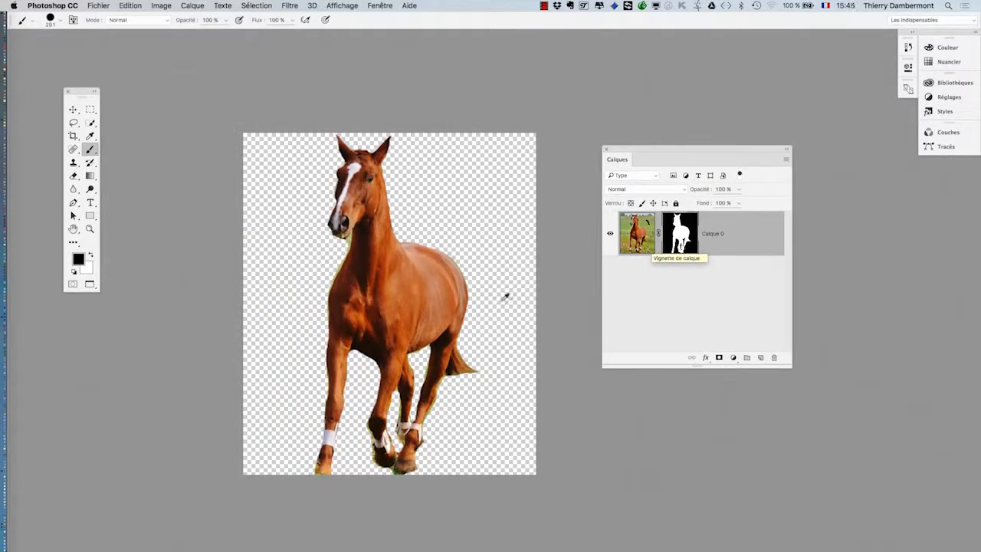
key(super+minus)
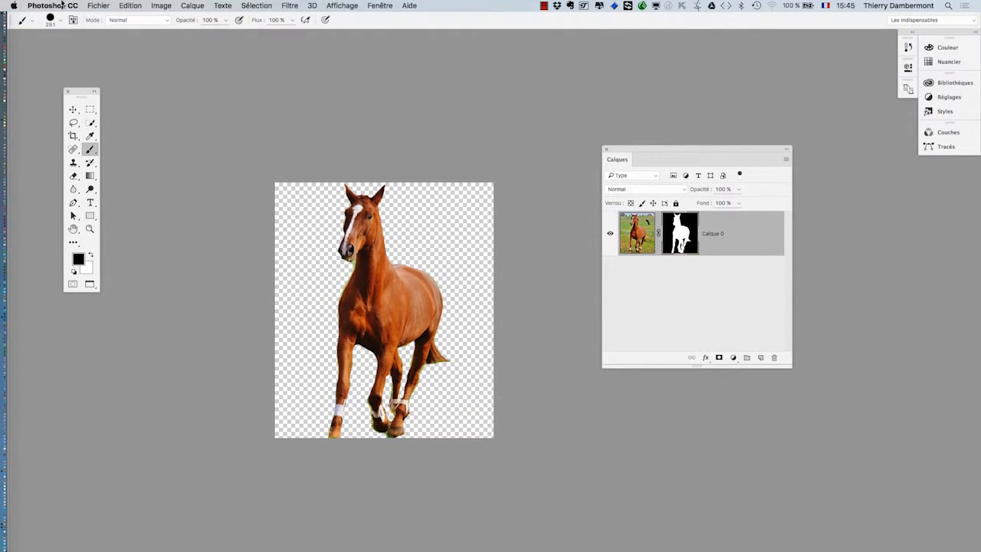